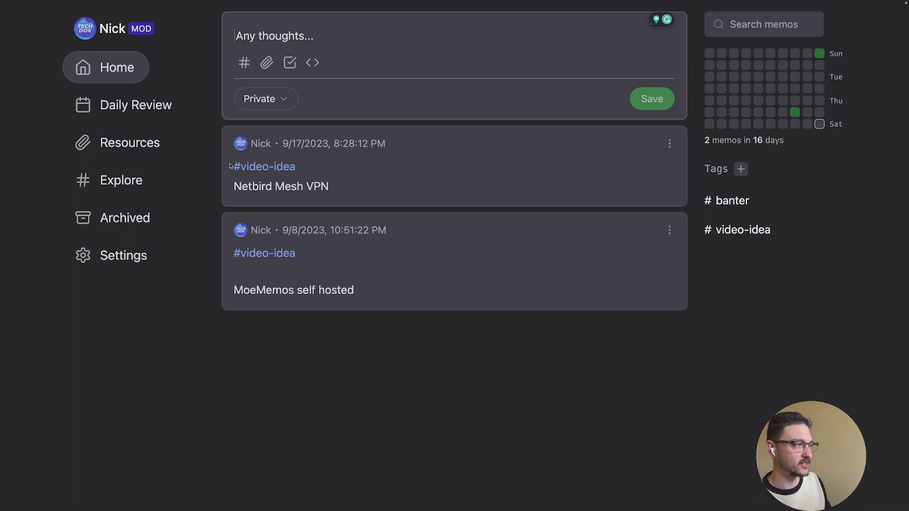
- Check the first memo's #video-idea text and Private visibility, then visit Explore and return Home
{"action": "left_click_drag", "start_coordinate": [232, 167], "coordinate": [297, 167]}
{"action": "left_click", "coordinate": [376, 316]}
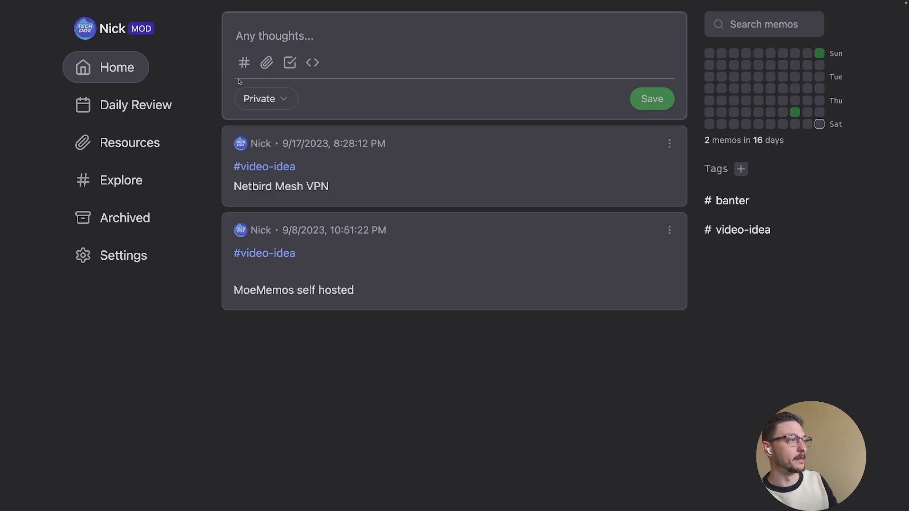
{"action": "left_click", "coordinate": [266, 95]}
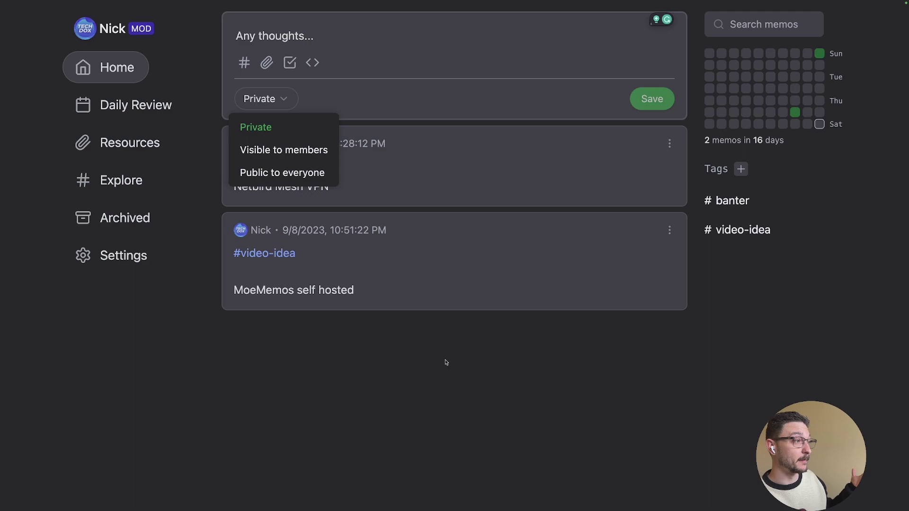
{"action": "left_click", "coordinate": [453, 378]}
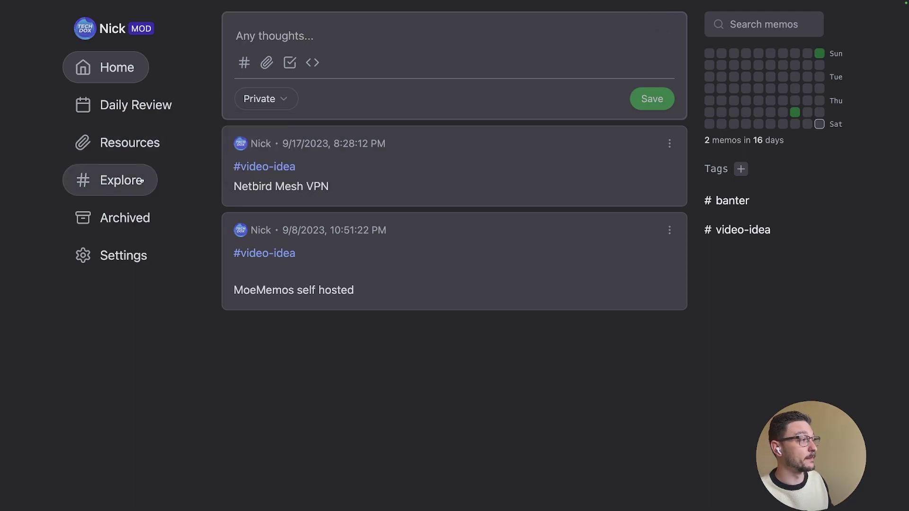
{"action": "left_click", "coordinate": [114, 181]}
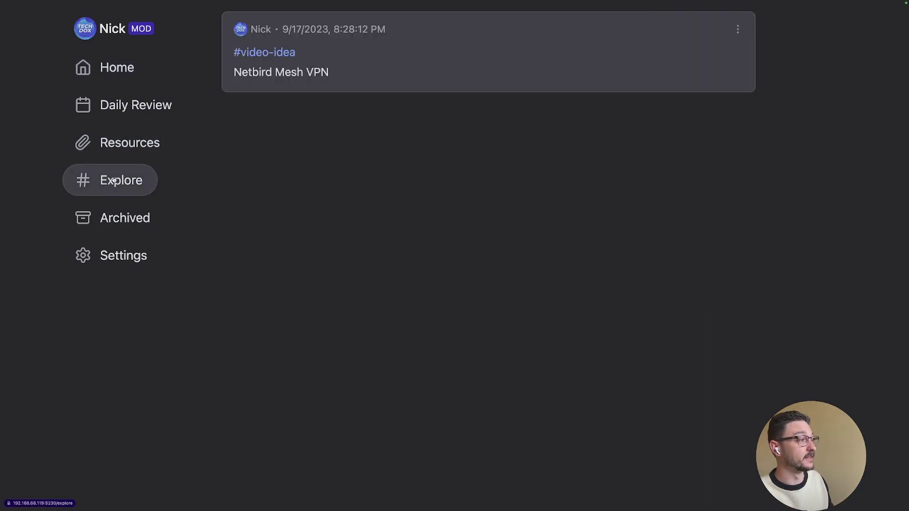
{"action": "left_click", "coordinate": [121, 70]}
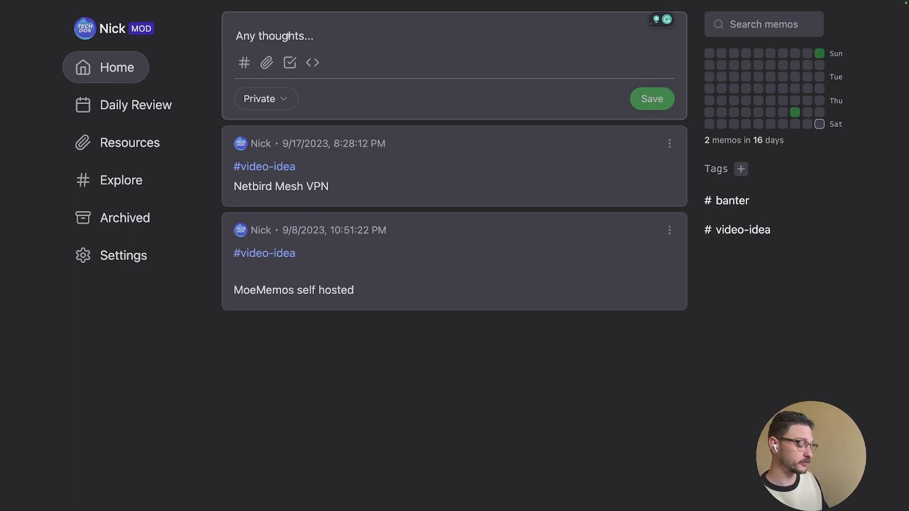
- Write 'Hello this is a note' with the #youtube tag on the next line
{"action": "type", "text": "Hello th"}
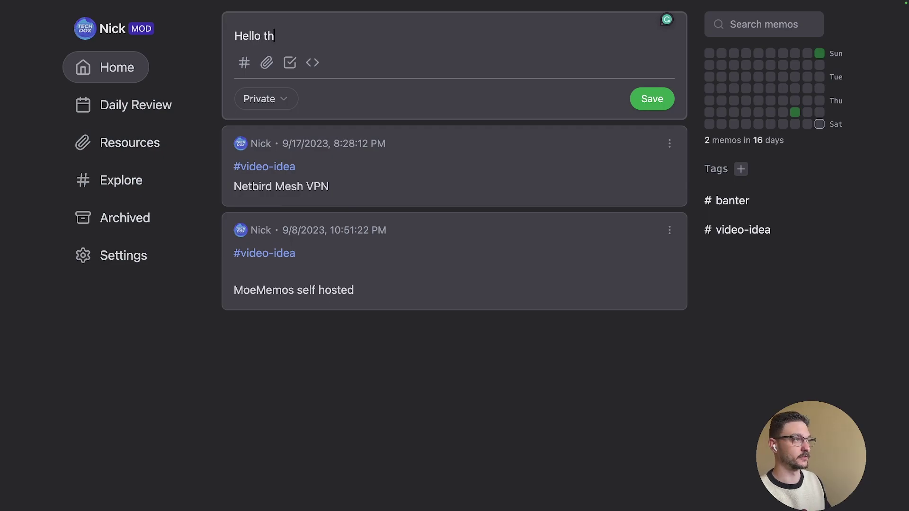
{"action": "type", "text": "is is a note"}
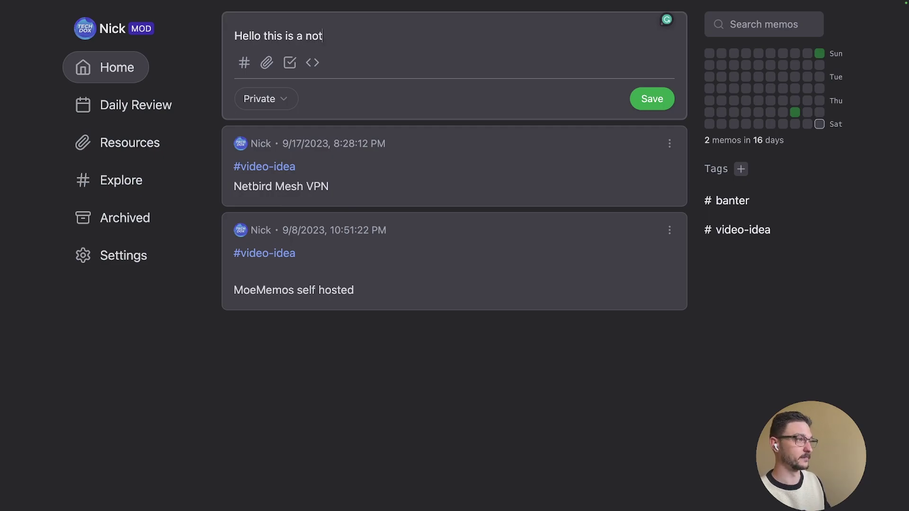
{"action": "key", "text": "Return"}
{"action": "left_click", "coordinate": [243, 81]}
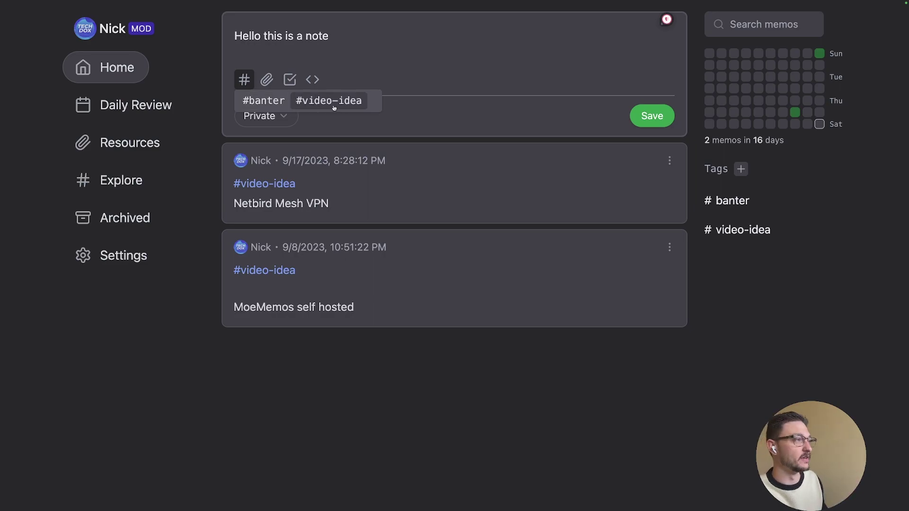
{"action": "left_click", "coordinate": [244, 55]}
{"action": "type", "text": "#youtube"}
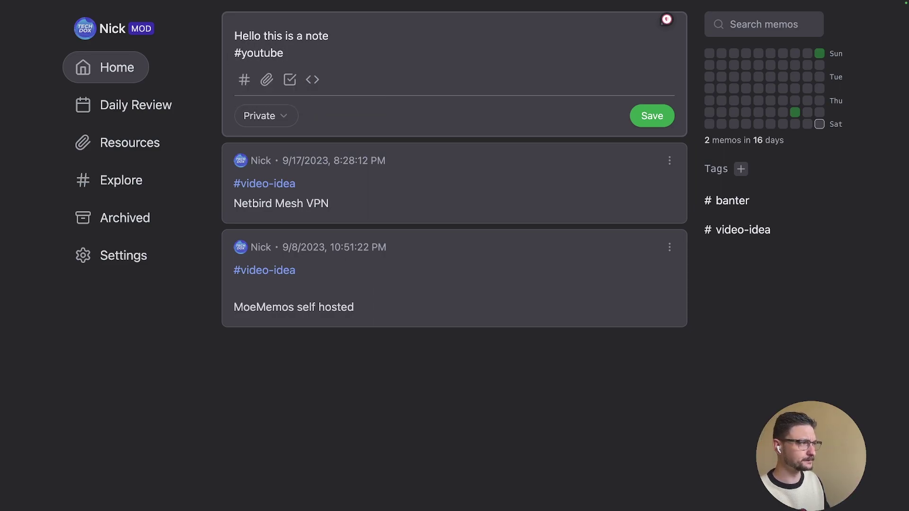
{"action": "key", "text": "Return"}
- Add a 'this is a code snippet' code block and an empty checkbox item
{"action": "left_click", "coordinate": [313, 96]}
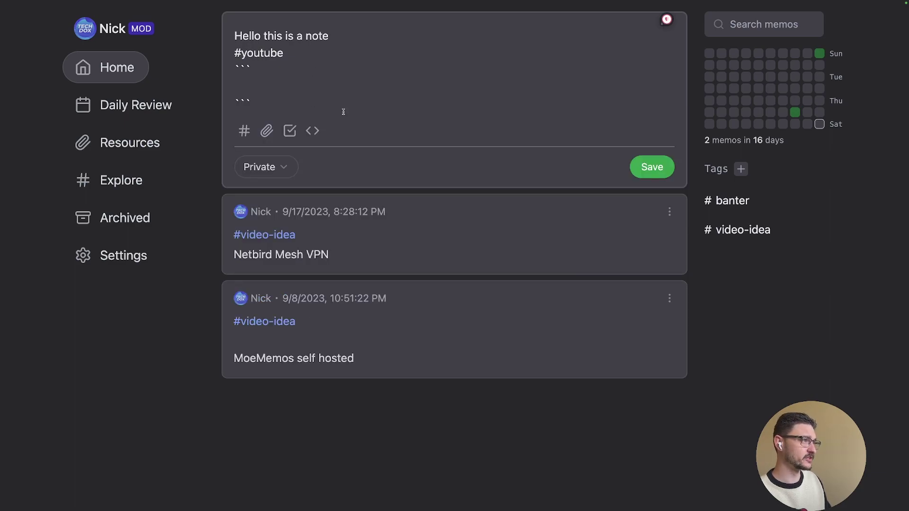
{"action": "type", "text": "t"}
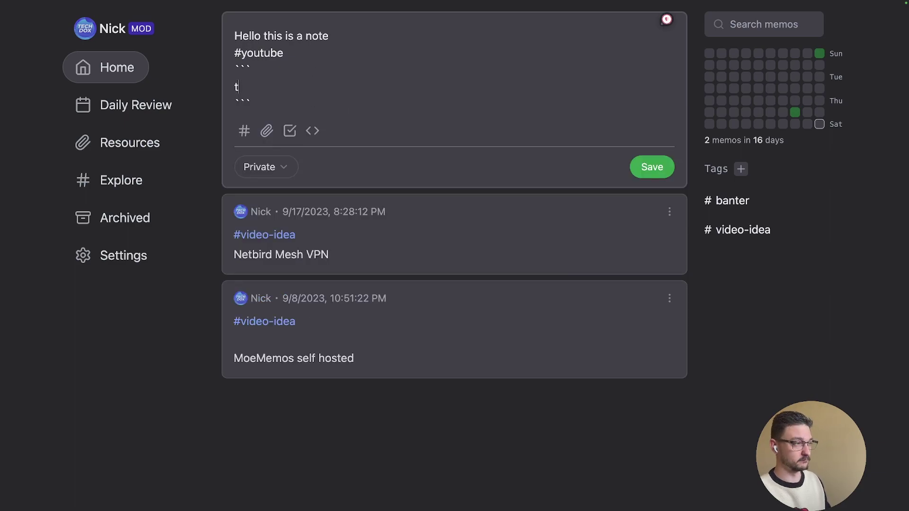
{"action": "type", "text": "his is a code s"}
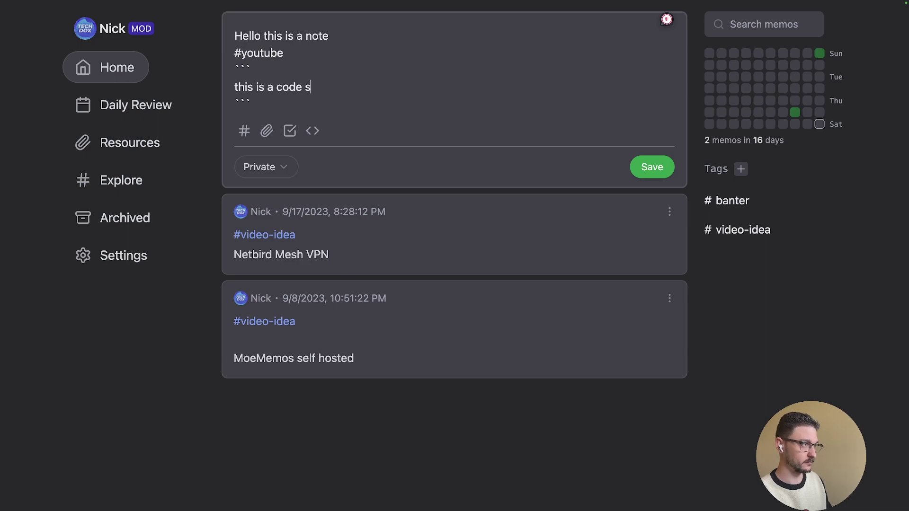
{"action": "type", "text": "nippet"}
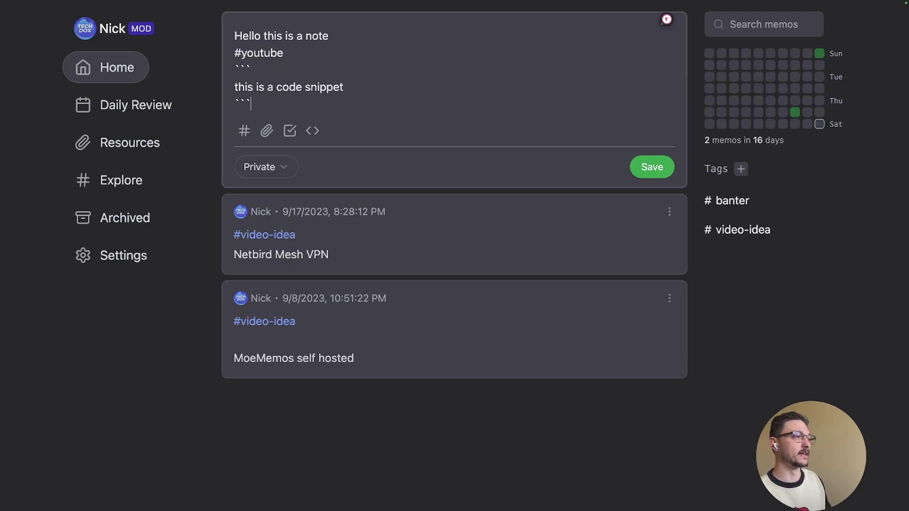
{"action": "key", "text": "Return"}
{"action": "left_click", "coordinate": [289, 148]}
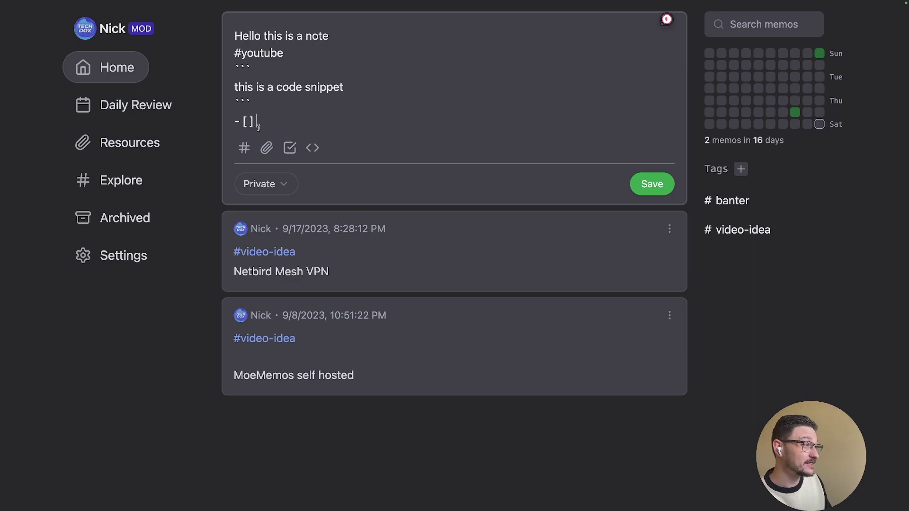
{"action": "key", "text": "BackSpace"}
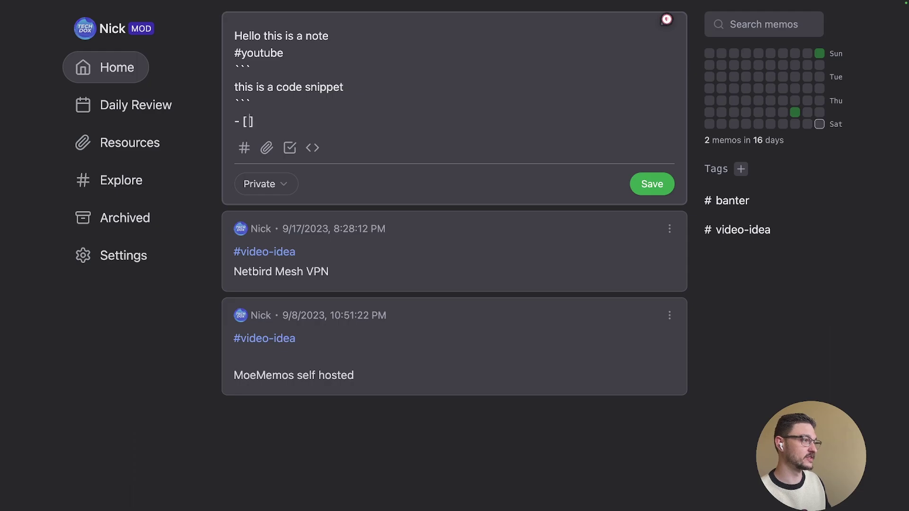
- Attach a star photo to the note as a local file
{"action": "left_click", "coordinate": [266, 147]}
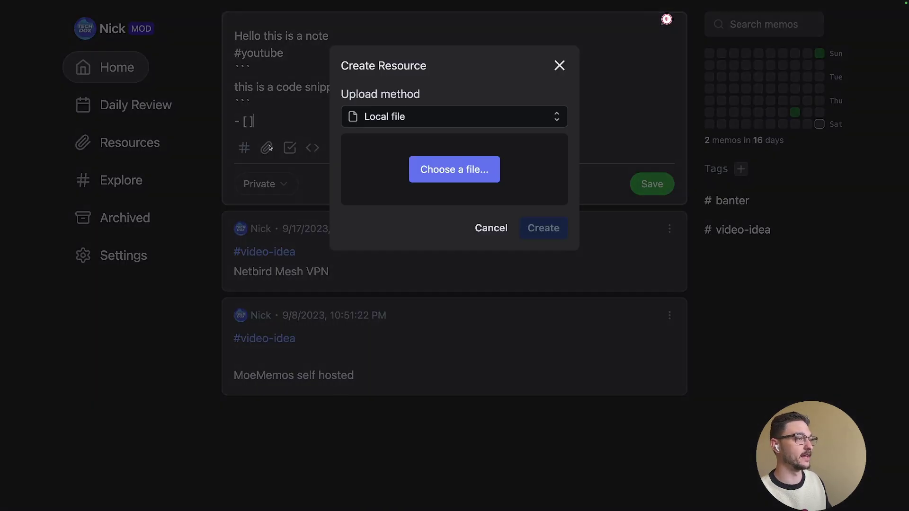
{"action": "left_click", "coordinate": [408, 123]}
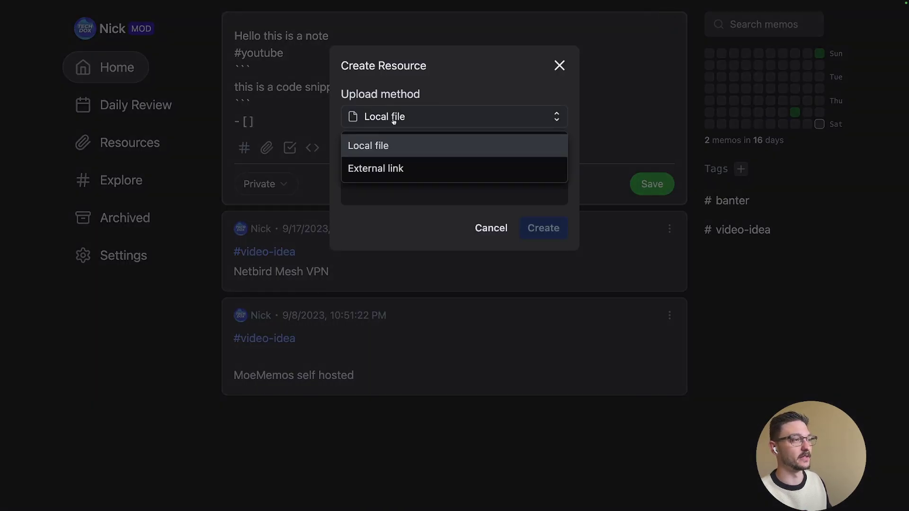
{"action": "left_click", "coordinate": [381, 147]}
{"action": "left_click", "coordinate": [544, 246]}
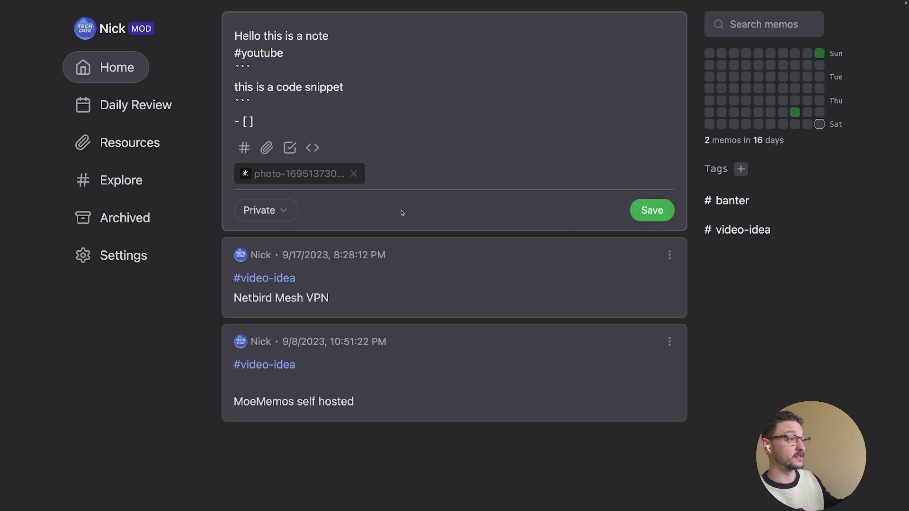
- Set the memo's visibility to Public to everyone and post it
{"action": "left_click", "coordinate": [284, 210]}
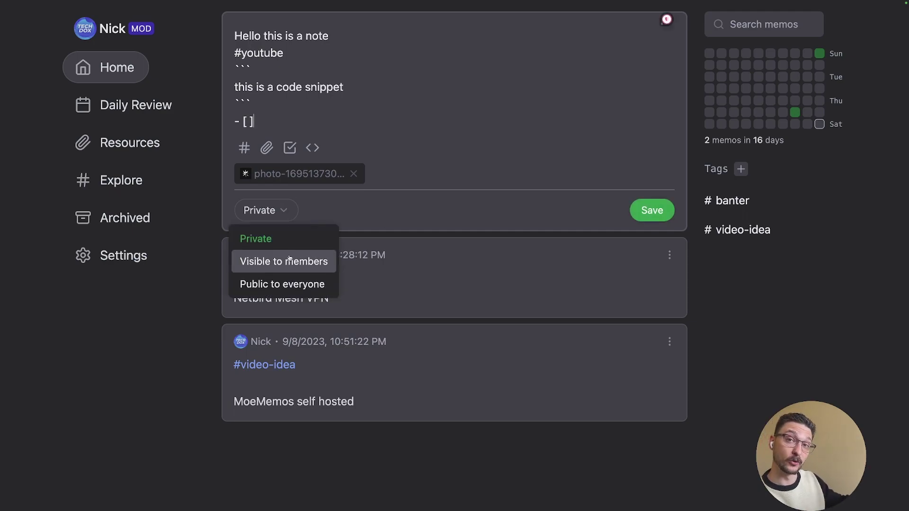
{"action": "left_click", "coordinate": [290, 285]}
{"action": "left_click", "coordinate": [653, 211]}
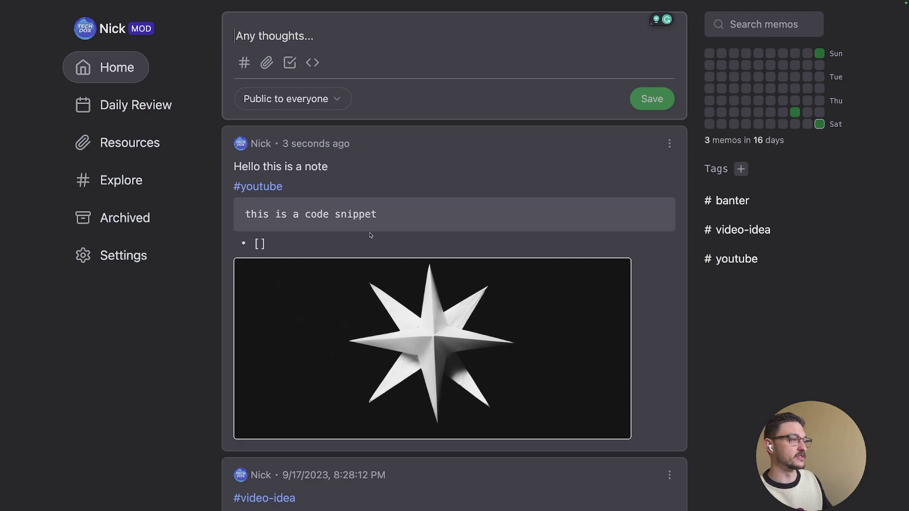
{"action": "scroll", "coordinate": [370, 235], "scroll_direction": "down", "scroll_amount": 1}
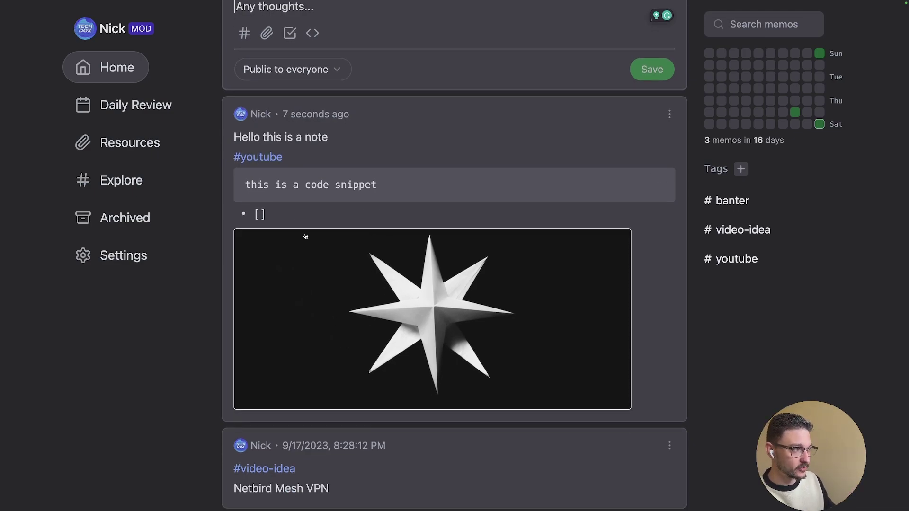
{"action": "double_click", "coordinate": [260, 217]}
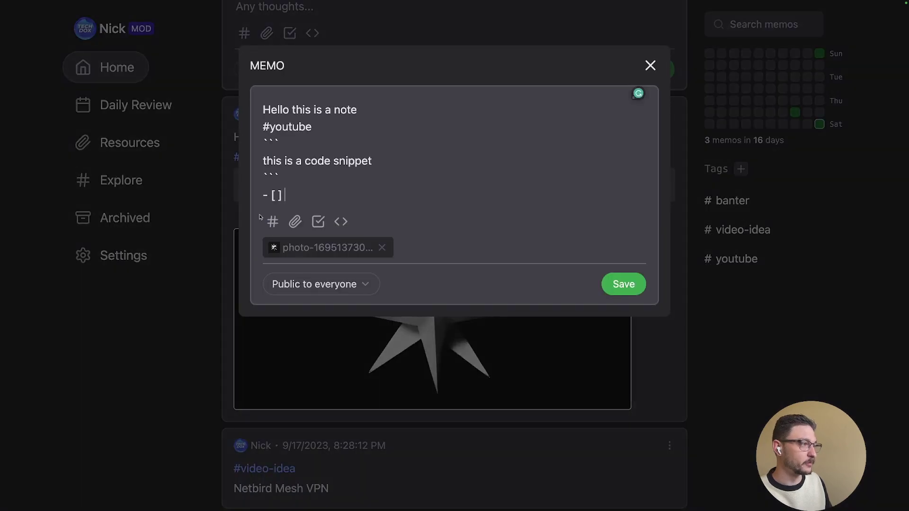
{"action": "left_click", "coordinate": [201, 206]}
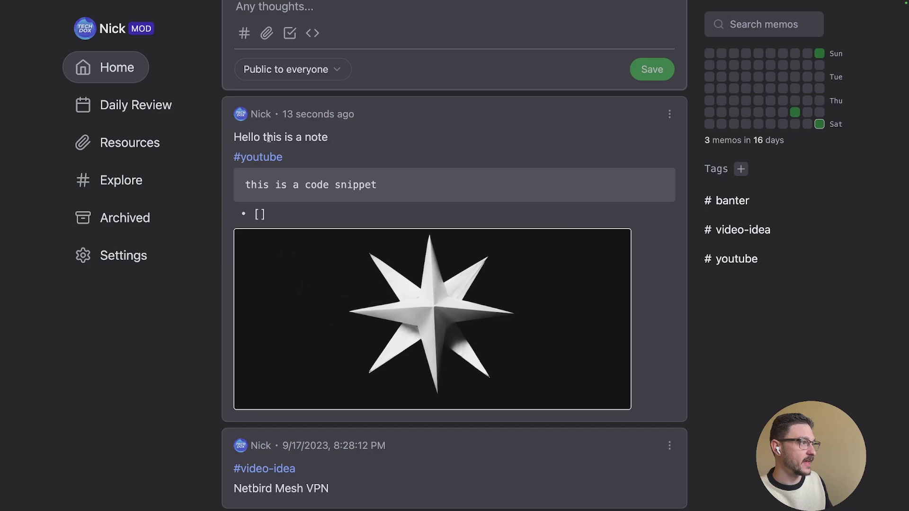
{"action": "left_click_drag", "start_coordinate": [245, 135], "coordinate": [365, 137]}
{"action": "left_click", "coordinate": [365, 137]}
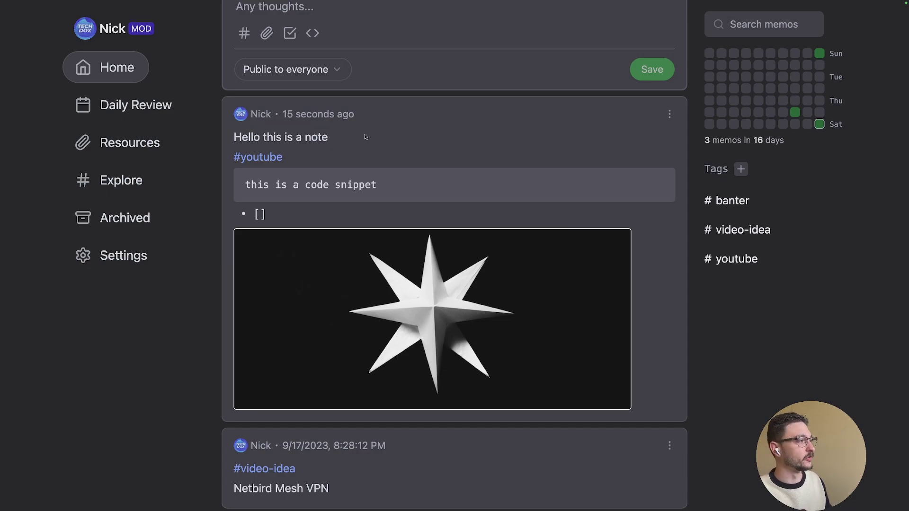
{"action": "scroll", "coordinate": [399, 168], "scroll_direction": "down", "scroll_amount": 1}
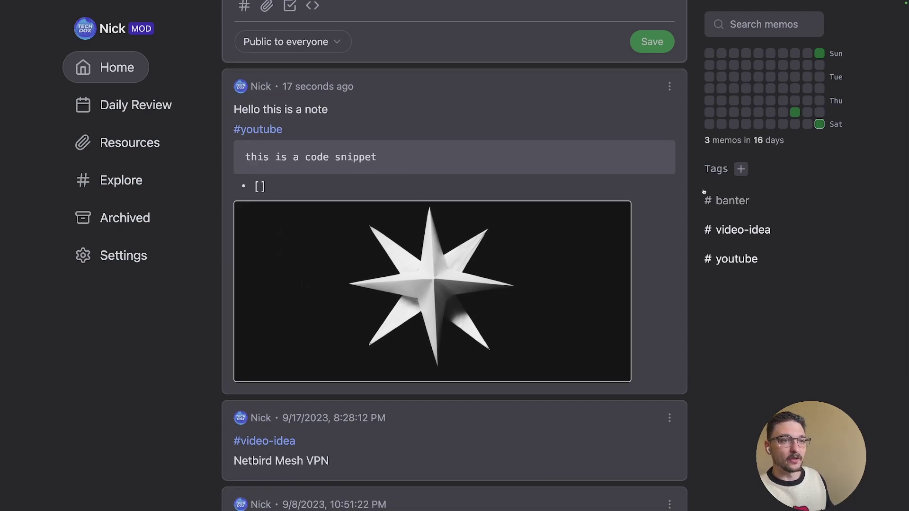
{"action": "scroll", "coordinate": [707, 181], "scroll_direction": "up", "scroll_amount": 2}
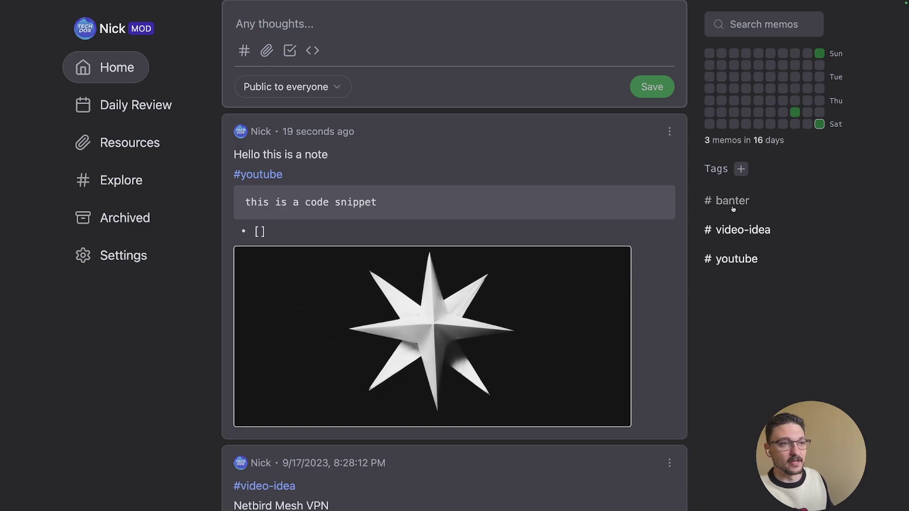
{"action": "left_click", "coordinate": [733, 261]}
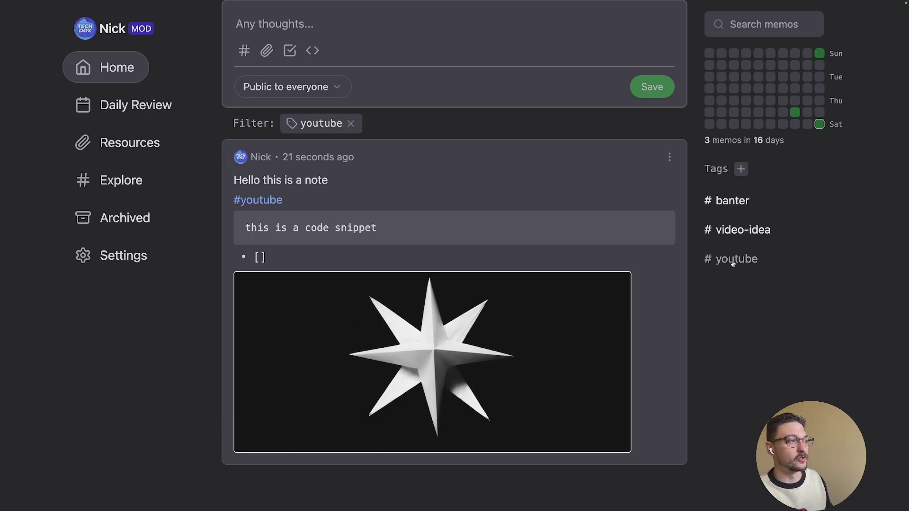
{"action": "left_click", "coordinate": [728, 236]}
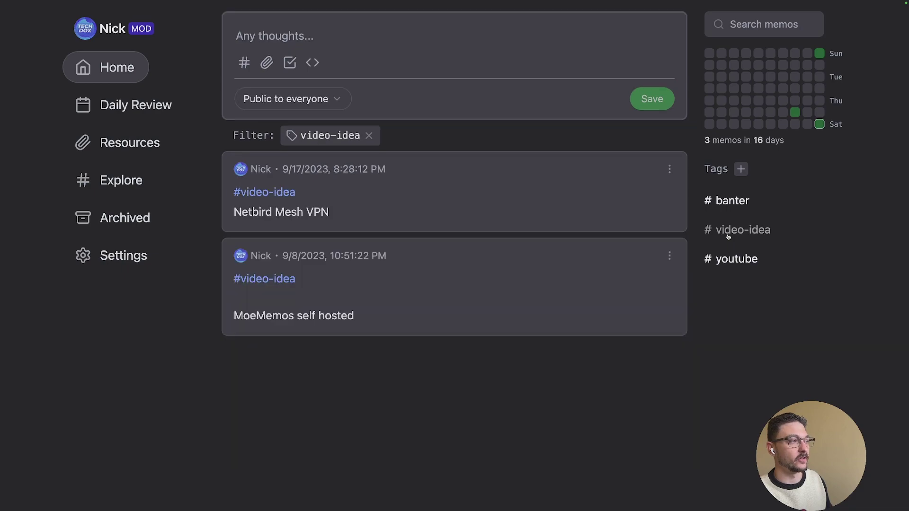
{"action": "left_click", "coordinate": [720, 207]}
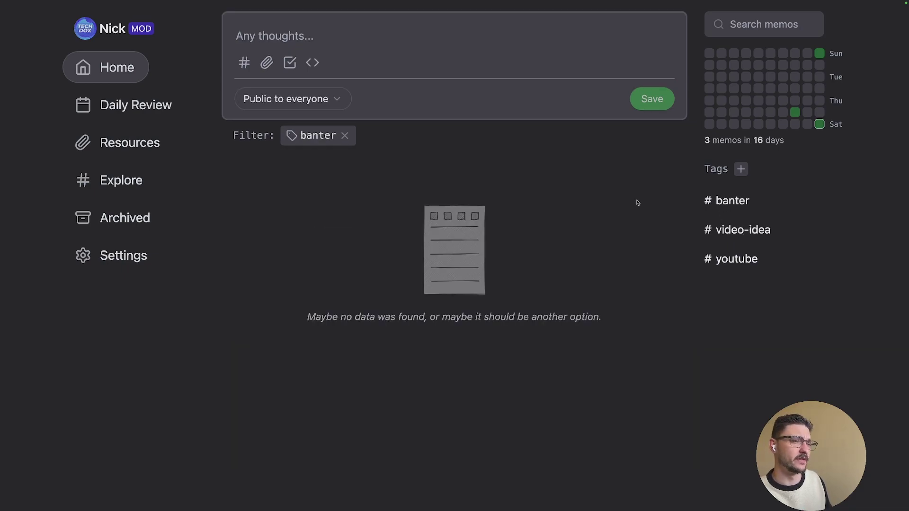
{"action": "left_click", "coordinate": [723, 207]}
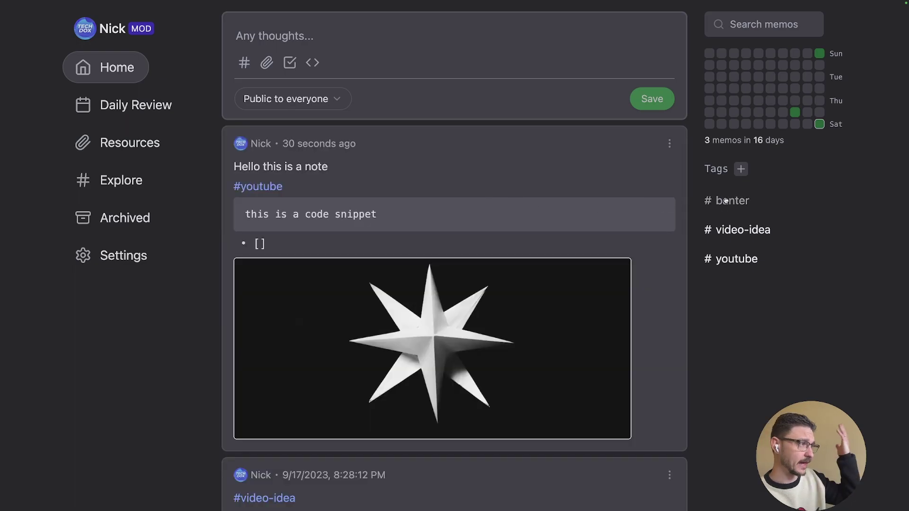
- Browse Daily Review back to Sep 16 and forward to Sep 23, then view the two-photo Resources gallery
{"action": "left_click", "coordinate": [128, 104]}
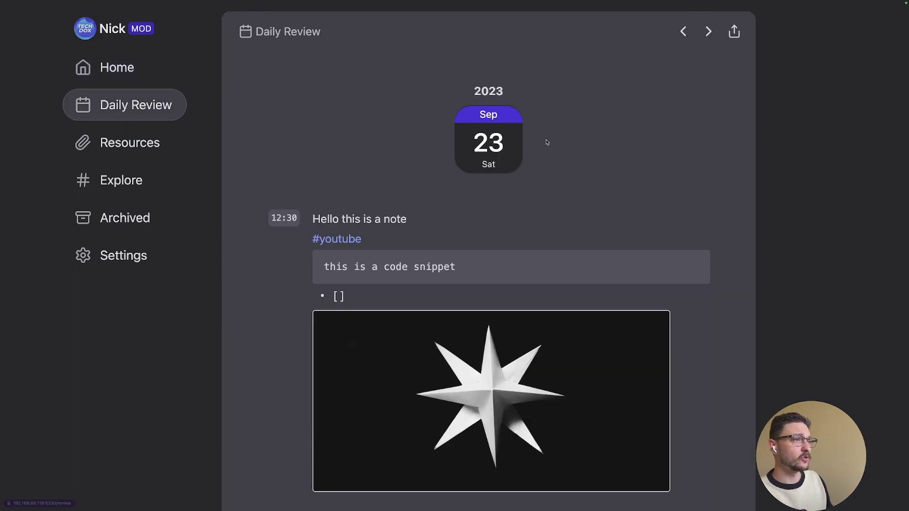
{"action": "left_click", "coordinate": [683, 32]}
{"action": "left_click", "coordinate": [683, 32]}
{"action": "left_click", "coordinate": [683, 32]}
{"action": "left_click", "coordinate": [683, 32]}
{"action": "left_click", "coordinate": [683, 32]}
{"action": "left_click", "coordinate": [683, 33]}
{"action": "left_click", "coordinate": [683, 32]}
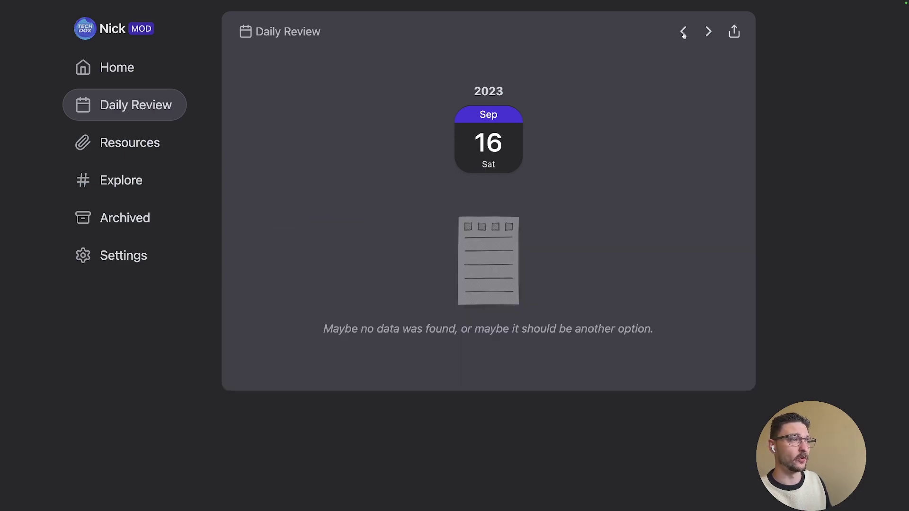
{"action": "left_click", "coordinate": [707, 34]}
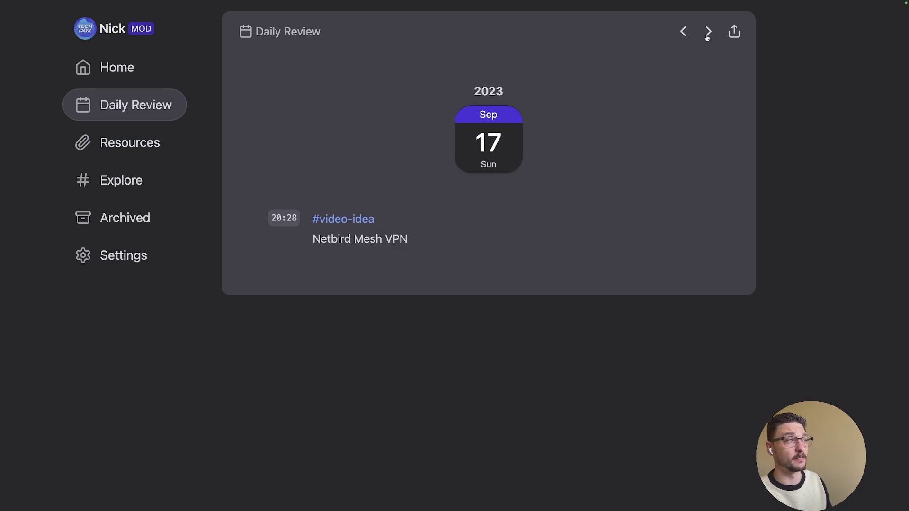
{"action": "left_click", "coordinate": [708, 33]}
{"action": "left_click", "coordinate": [708, 32]}
{"action": "left_click", "coordinate": [708, 32]}
{"action": "left_click", "coordinate": [708, 32]}
{"action": "left_click", "coordinate": [708, 32]}
{"action": "left_click", "coordinate": [708, 32]}
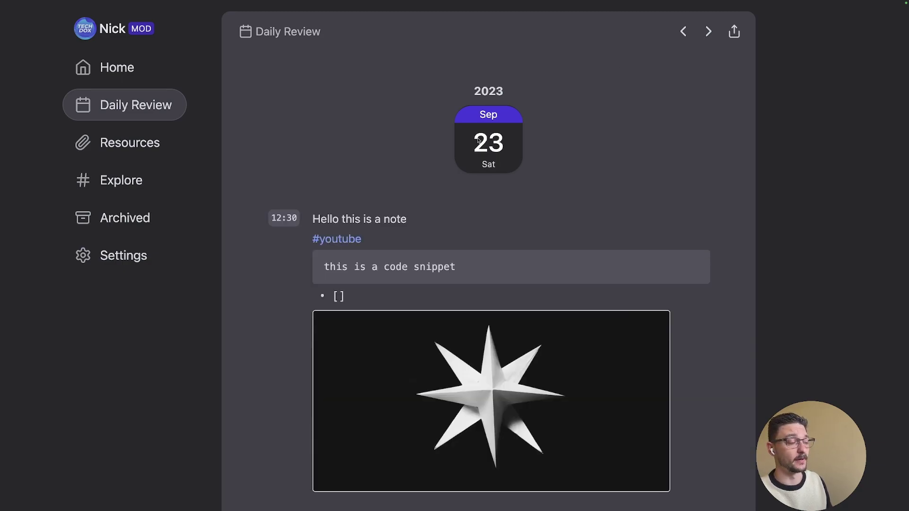
{"action": "left_click", "coordinate": [125, 143]}
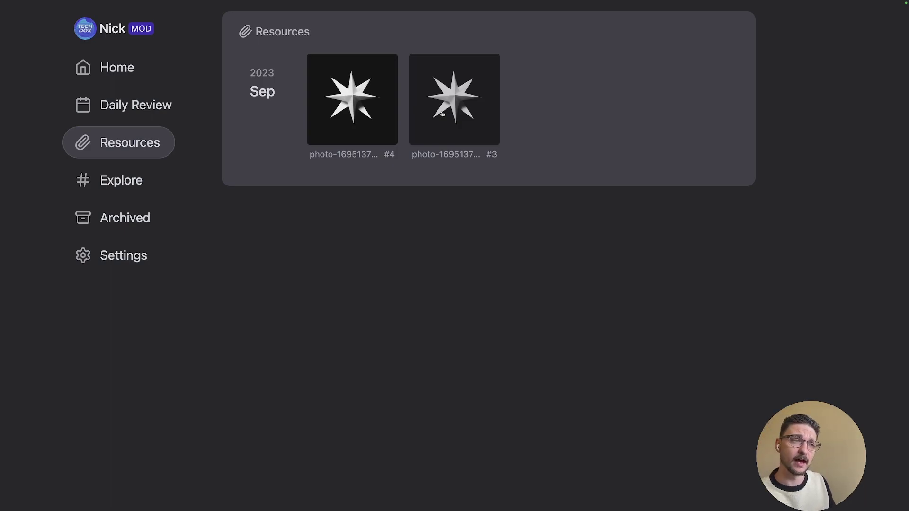
- Show the Explore feed with the 'Hello this is a note' memo and the Netbird Mesh VPN idea
{"action": "left_click", "coordinate": [126, 192]}
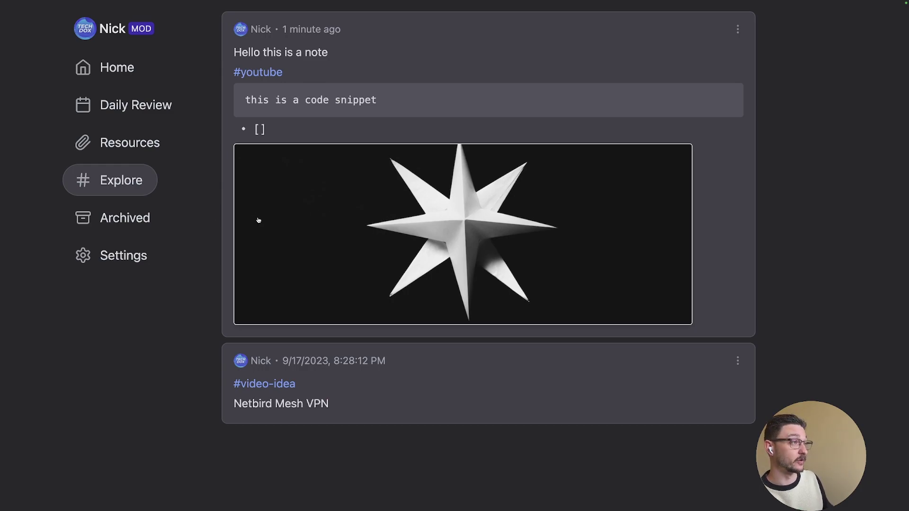
- Archive the 'Hello this is a note' memo and confirm it appears above the #banter note in Archived
{"action": "left_click", "coordinate": [132, 219]}
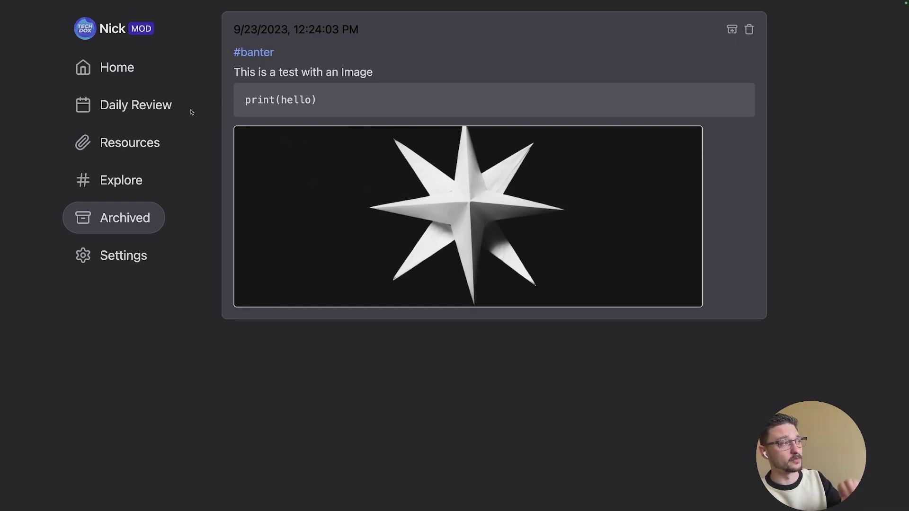
{"action": "left_click", "coordinate": [118, 68]}
{"action": "left_click", "coordinate": [670, 143]}
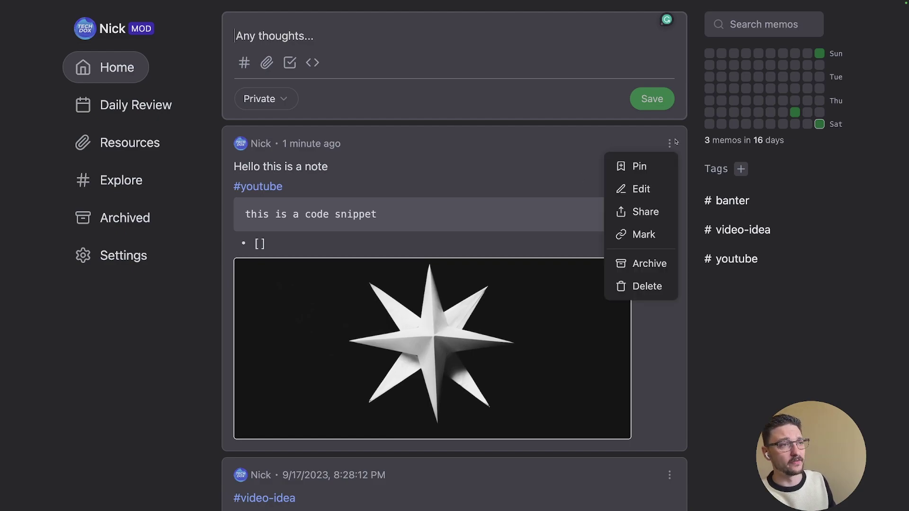
{"action": "left_click", "coordinate": [640, 263]}
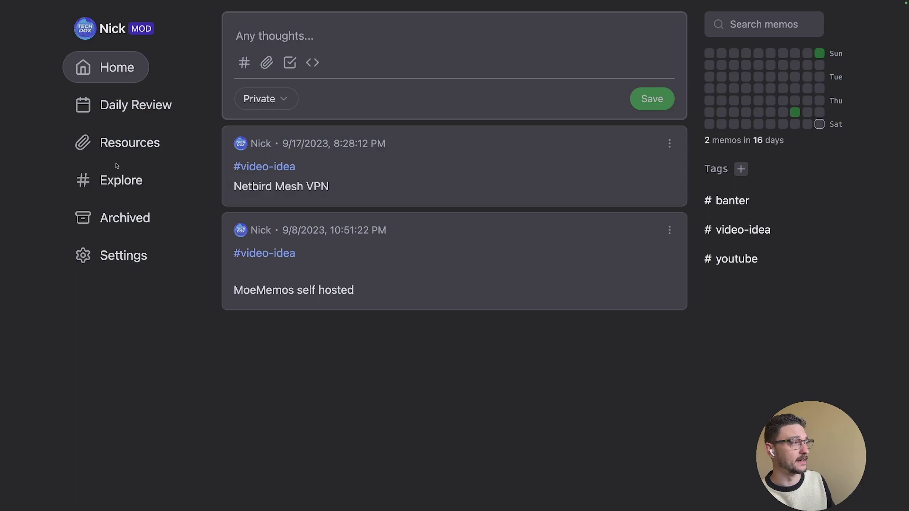
{"action": "left_click", "coordinate": [125, 207]}
{"action": "scroll", "coordinate": [443, 217], "scroll_direction": "down", "scroll_amount": 5}
{"action": "scroll", "coordinate": [442, 218], "scroll_direction": "up", "scroll_amount": 5}
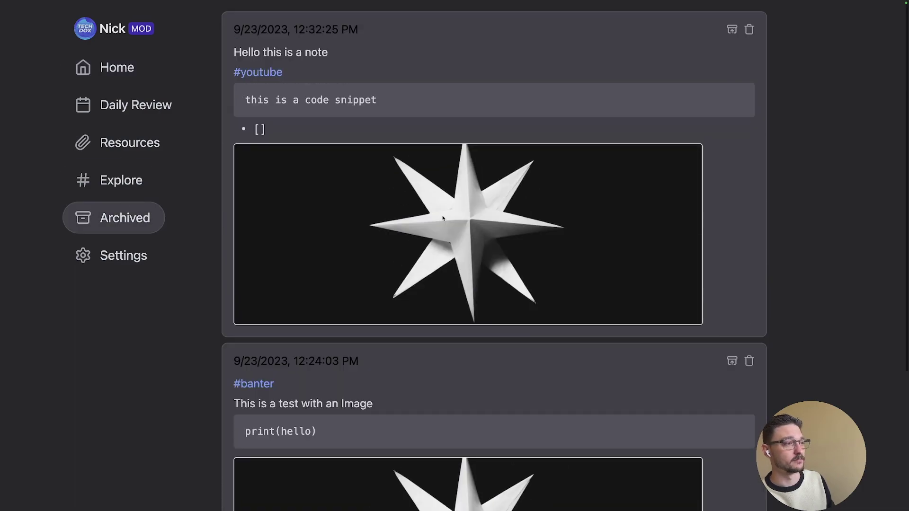
{"action": "left_click", "coordinate": [147, 248]}
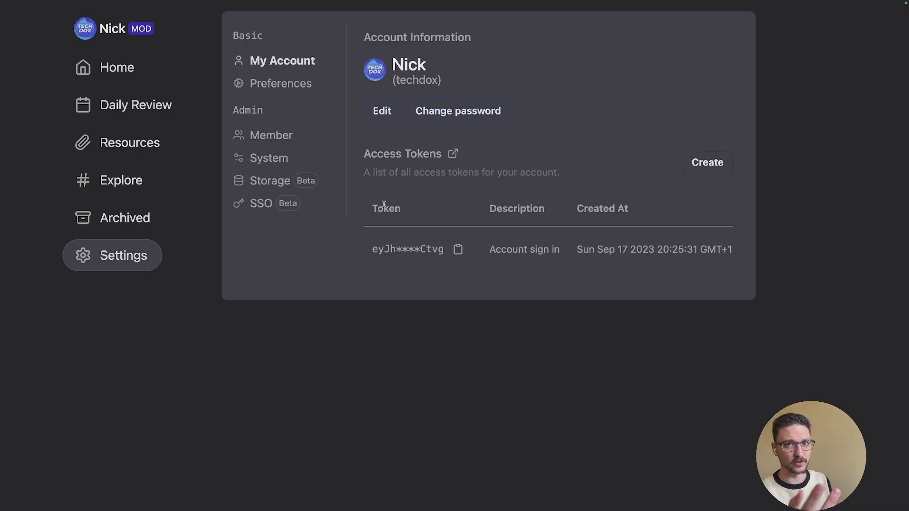
- Show Preferences: English language, Follow system theme and Private default memo visibility
{"action": "left_click", "coordinate": [266, 84]}
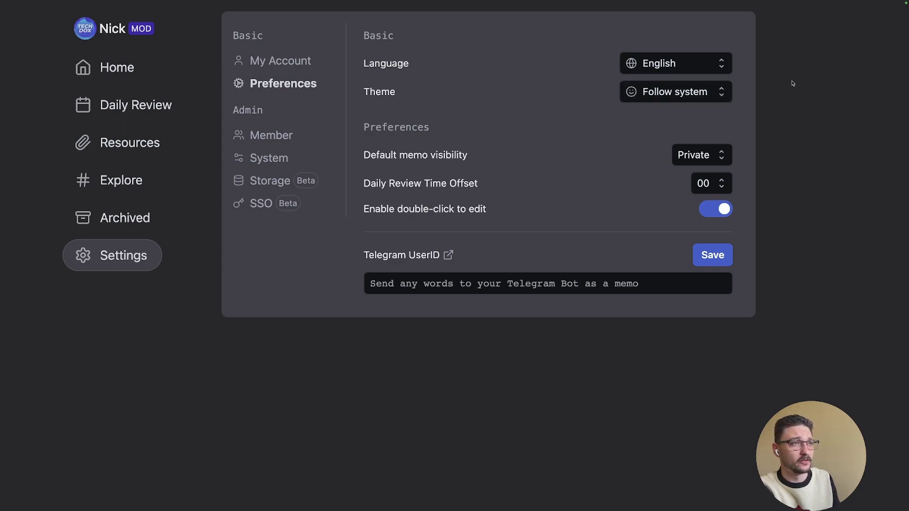
- Switch the theme to Always light, then Always dark, then back to Follow system
{"action": "left_click", "coordinate": [669, 101]}
{"action": "left_click", "coordinate": [665, 142]}
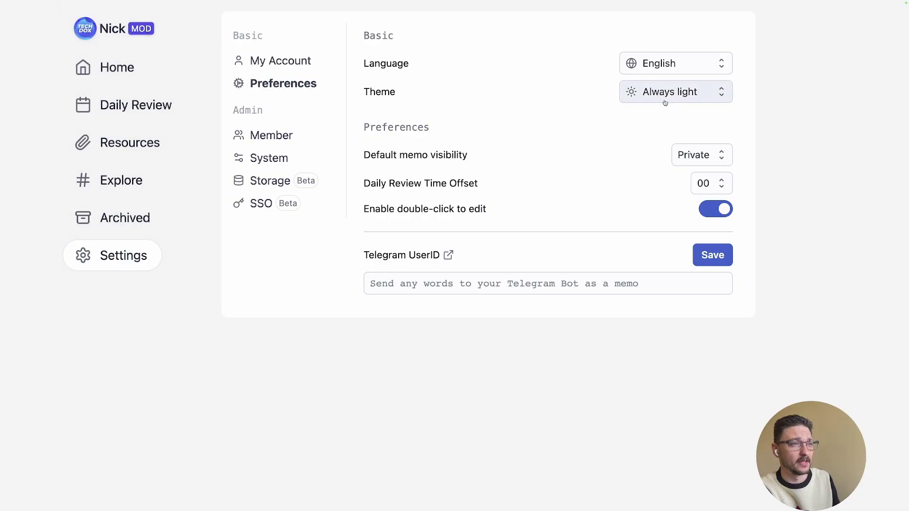
{"action": "left_click", "coordinate": [665, 103]}
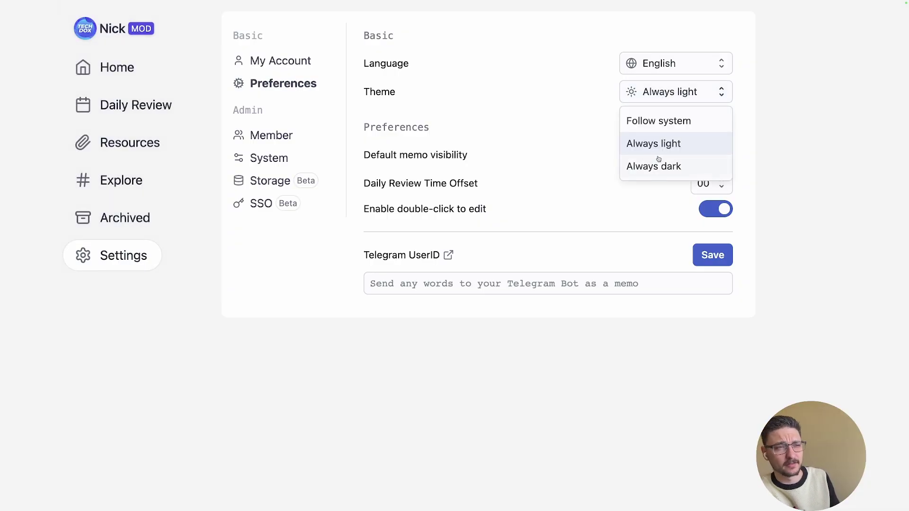
{"action": "left_click", "coordinate": [658, 163]}
{"action": "left_click", "coordinate": [669, 92]}
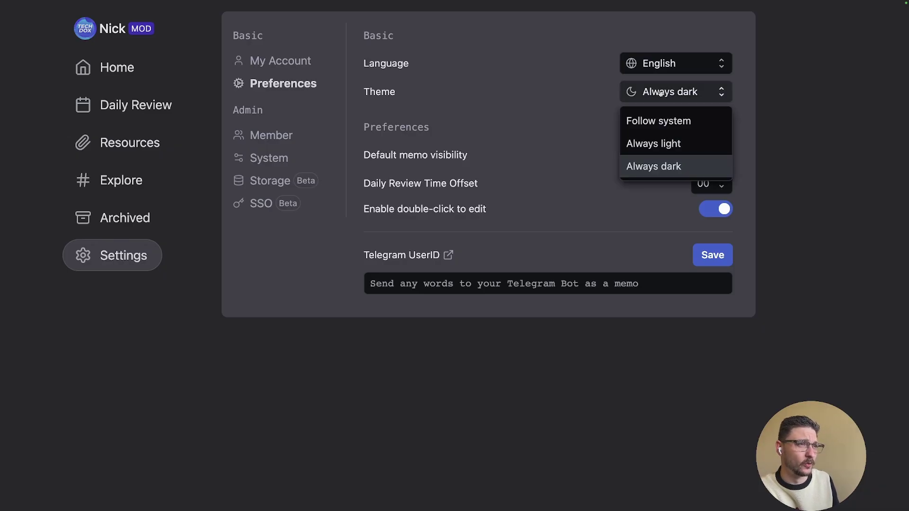
{"action": "left_click", "coordinate": [651, 120]}
- Inspect the default memo visibility and daily review offset options, keeping Private and 00
{"action": "left_click_drag", "start_coordinate": [364, 155], "coordinate": [468, 155]}
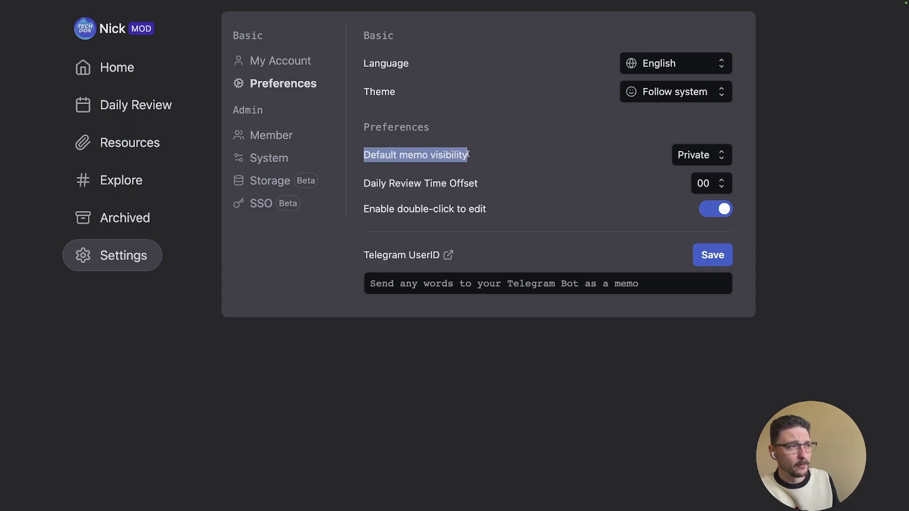
{"action": "left_click", "coordinate": [689, 151]}
{"action": "left_click", "coordinate": [586, 183]}
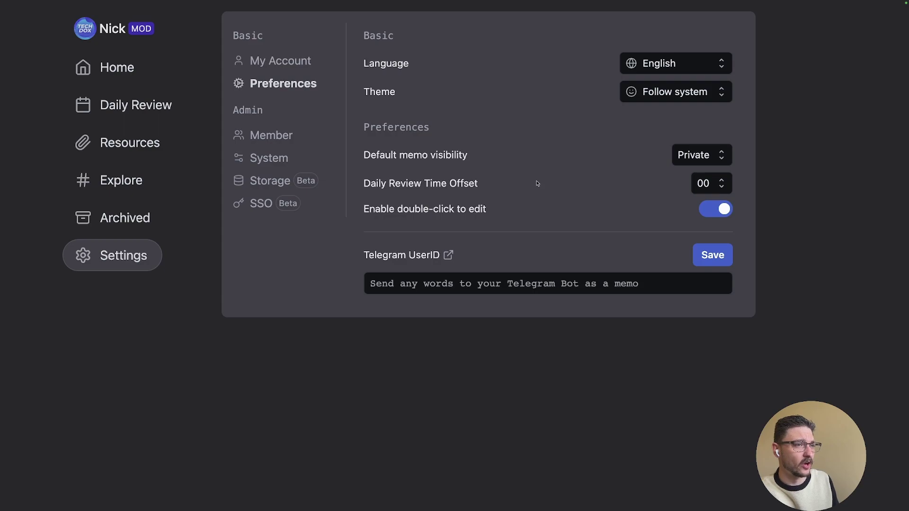
{"action": "left_click", "coordinate": [708, 190]}
{"action": "left_click", "coordinate": [572, 184]}
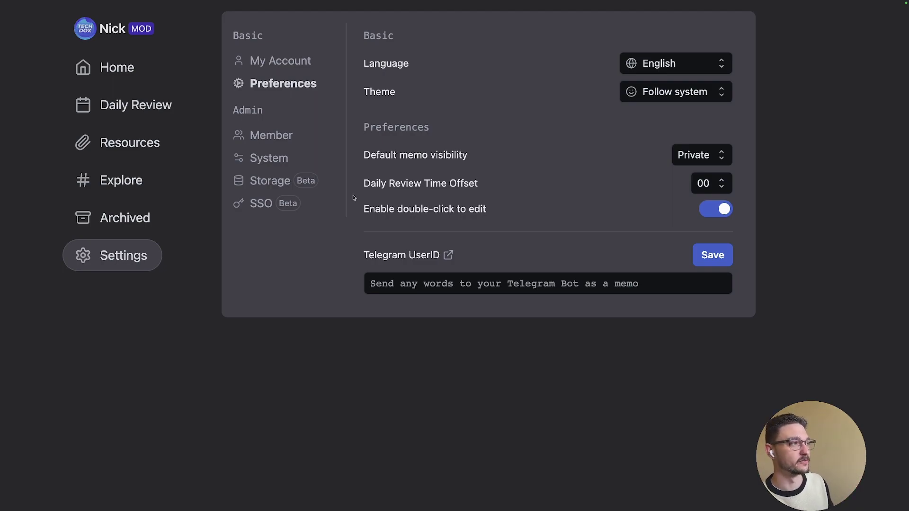
- View Member admin, then review System settings: server name memos, 1.05 MiB database, 32 MiB upload limit
{"action": "left_click", "coordinate": [270, 134]}
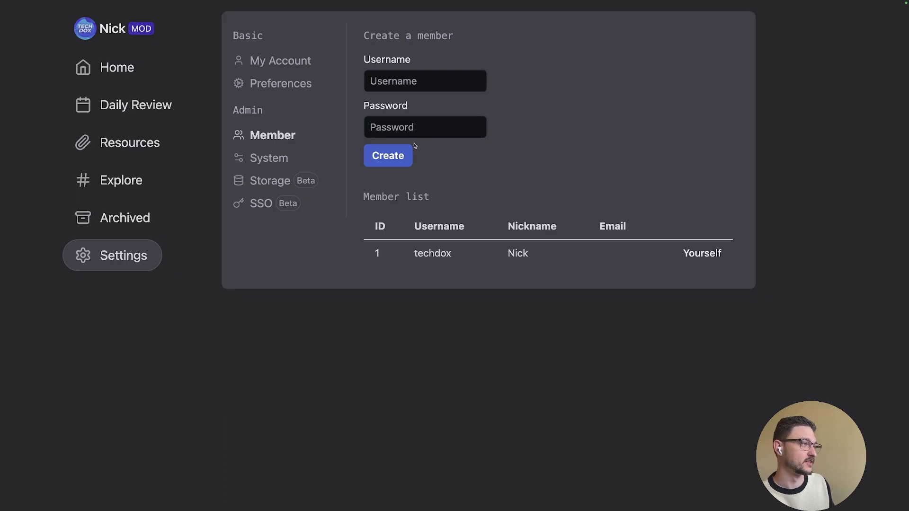
{"action": "left_click", "coordinate": [274, 159]}
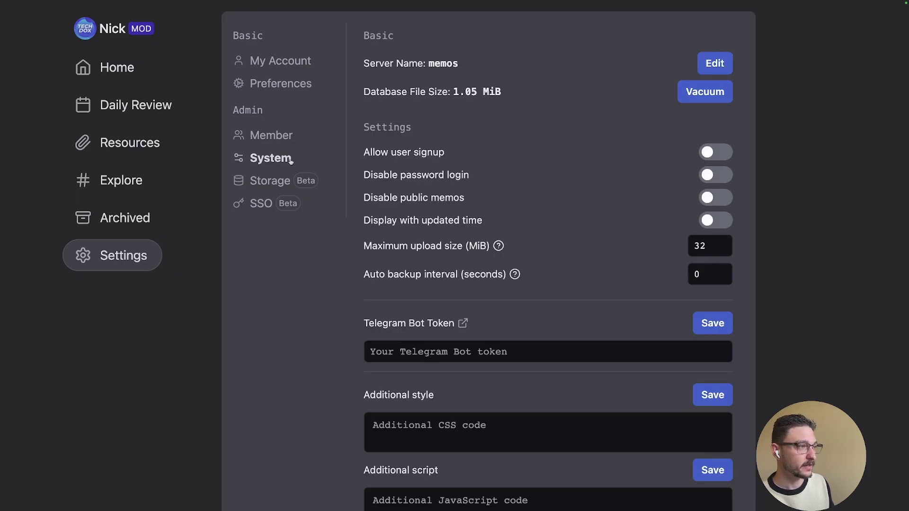
{"action": "scroll", "coordinate": [478, 198], "scroll_direction": "down", "scroll_amount": 1}
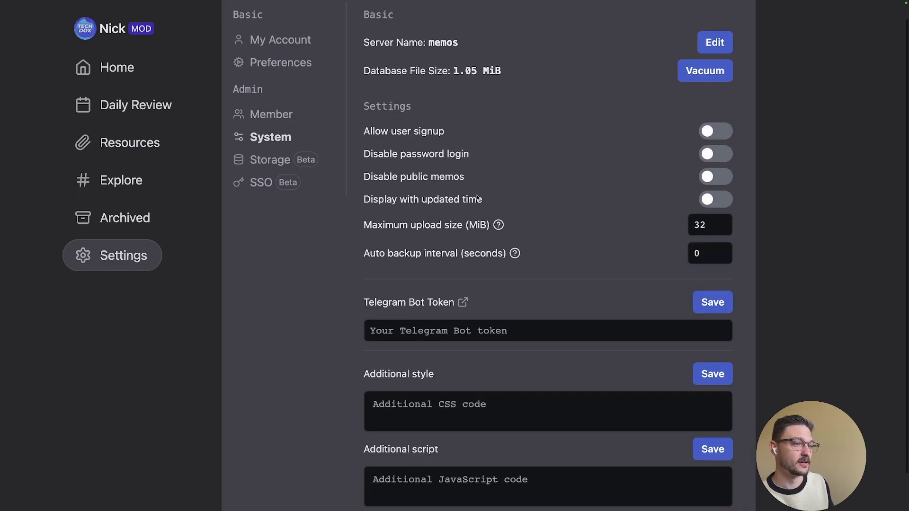
{"action": "scroll", "coordinate": [478, 198], "scroll_direction": "down", "scroll_amount": 1}
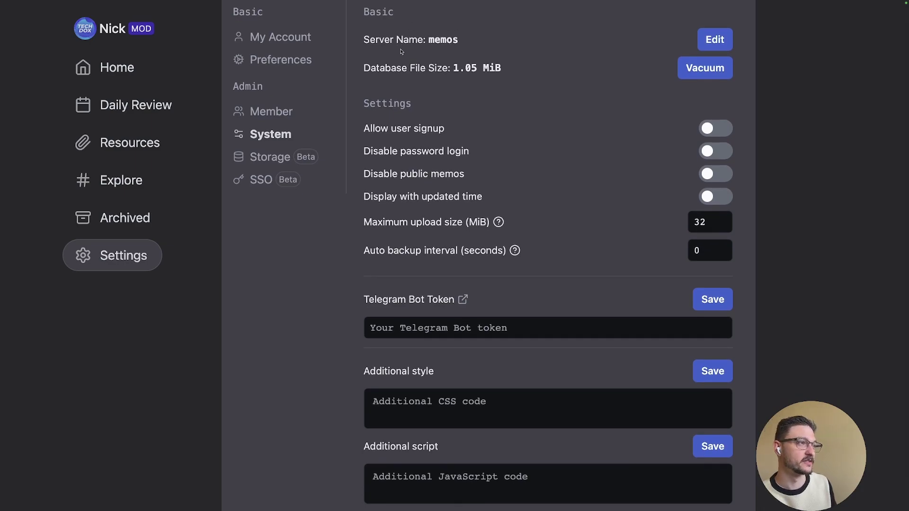
{"action": "left_click_drag", "start_coordinate": [363, 135], "coordinate": [450, 134]}
{"action": "left_click", "coordinate": [402, 146]}
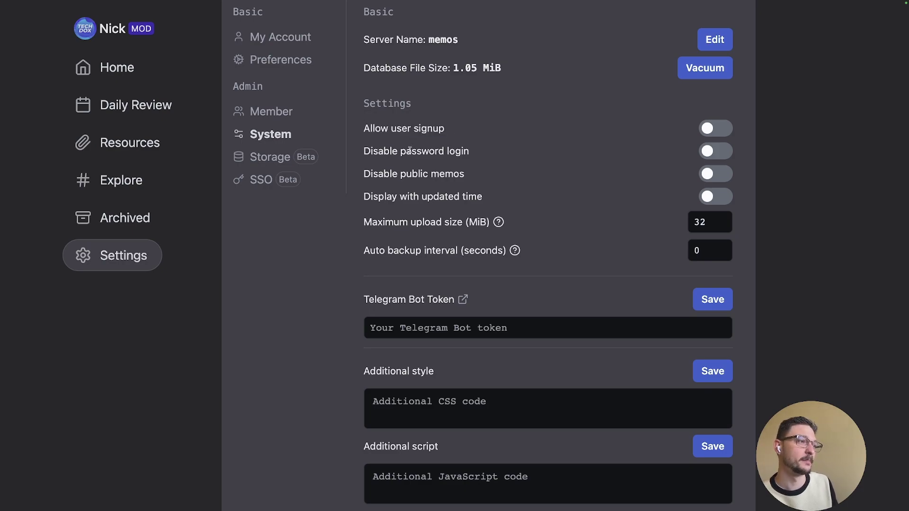
{"action": "triple_click", "coordinate": [407, 151]}
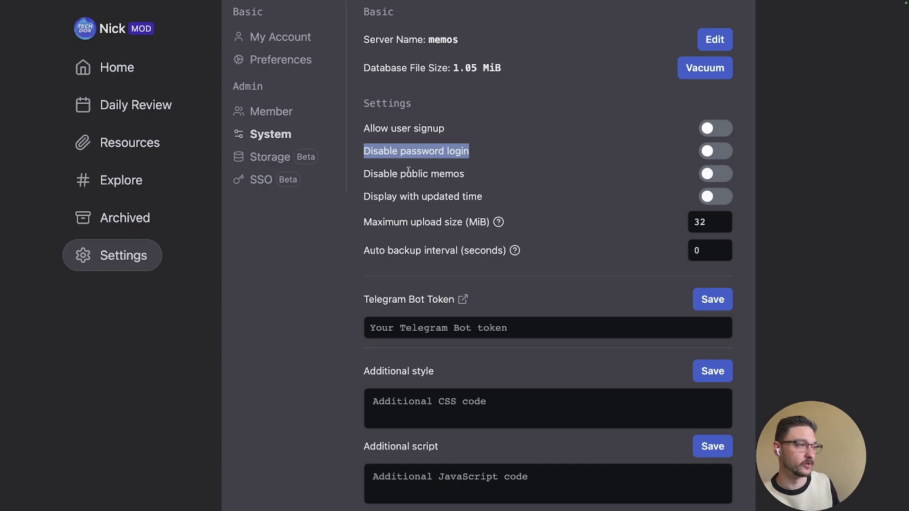
{"action": "scroll", "coordinate": [407, 183], "scroll_direction": "down", "scroll_amount": 2}
{"action": "scroll", "coordinate": [407, 184], "scroll_direction": "up", "scroll_amount": 3}
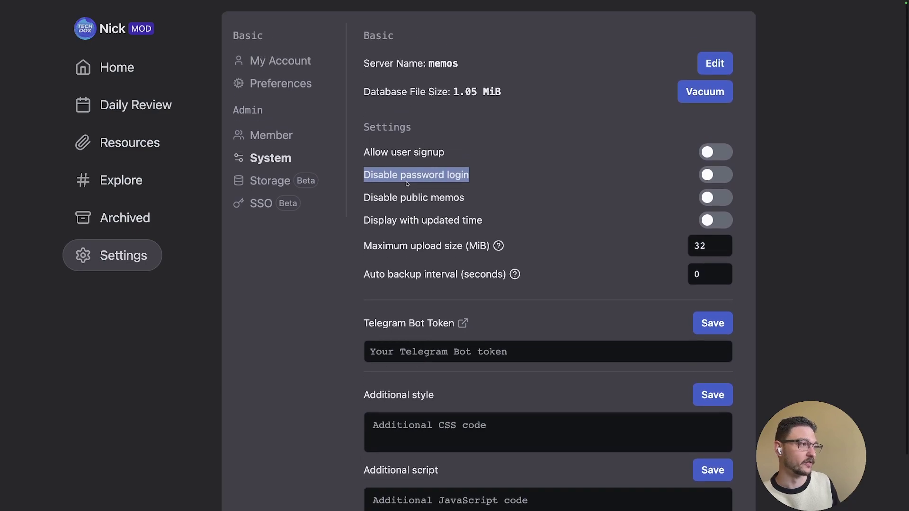
- Switch object storage to Database and back to Local in Storage settings
{"action": "left_click", "coordinate": [260, 184]}
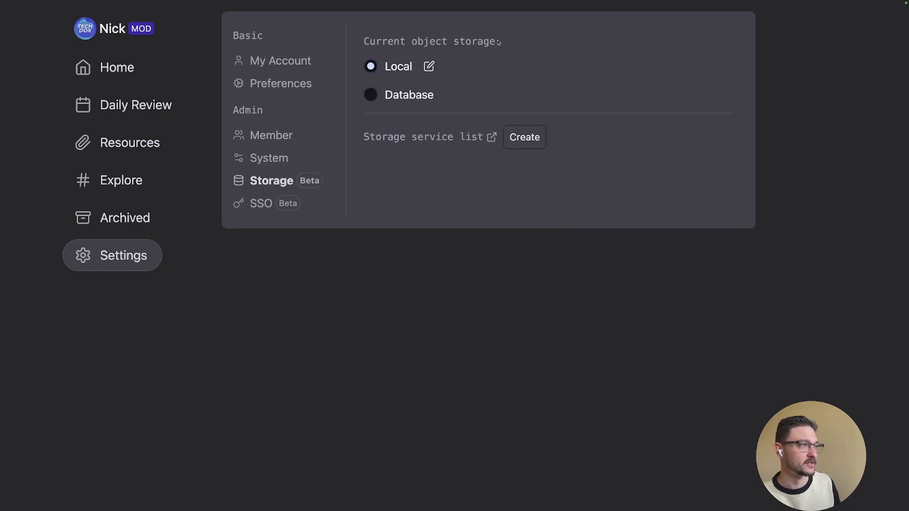
{"action": "left_click", "coordinate": [370, 95]}
{"action": "left_click", "coordinate": [371, 65]}
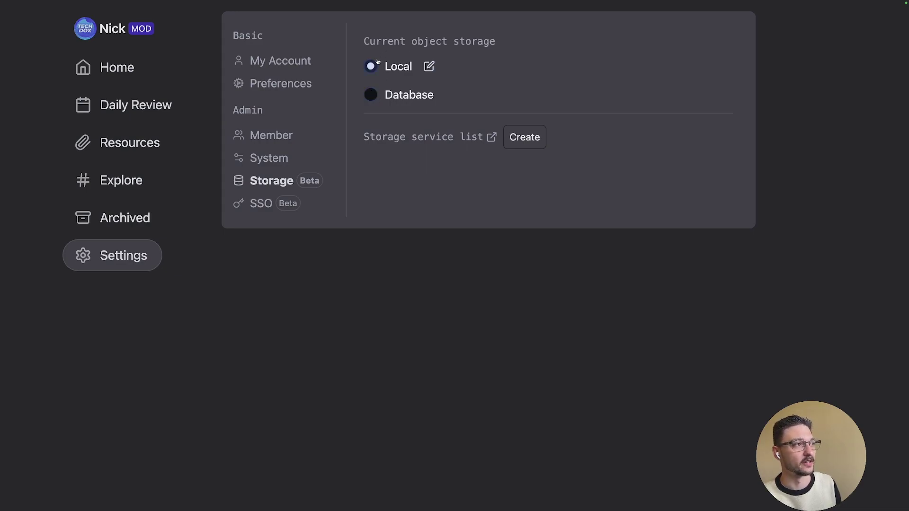
- Review a new SSO form with OAUTH2 type and GitHub template, then close it unsaved
{"action": "left_click", "coordinate": [255, 204]}
{"action": "left_click", "coordinate": [462, 46]}
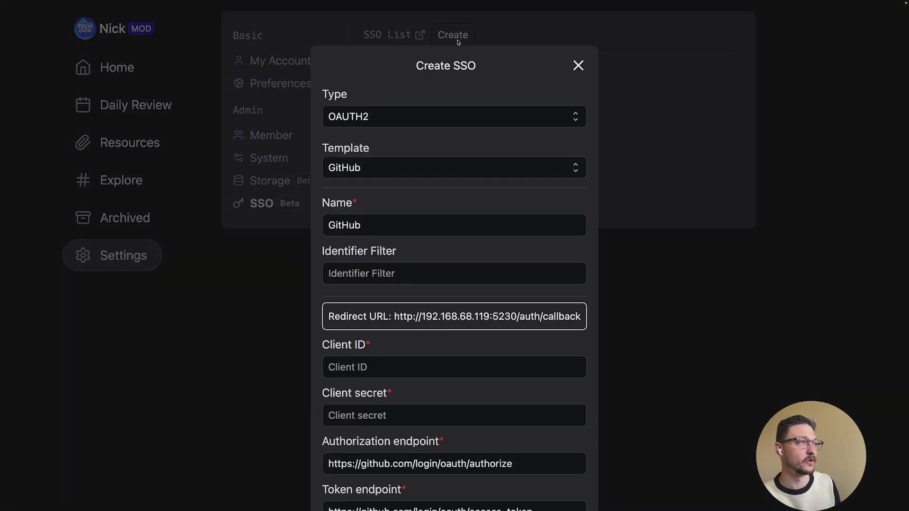
{"action": "scroll", "coordinate": [441, 211], "scroll_direction": "down", "scroll_amount": 5}
{"action": "scroll", "coordinate": [440, 213], "scroll_direction": "up", "scroll_amount": 5}
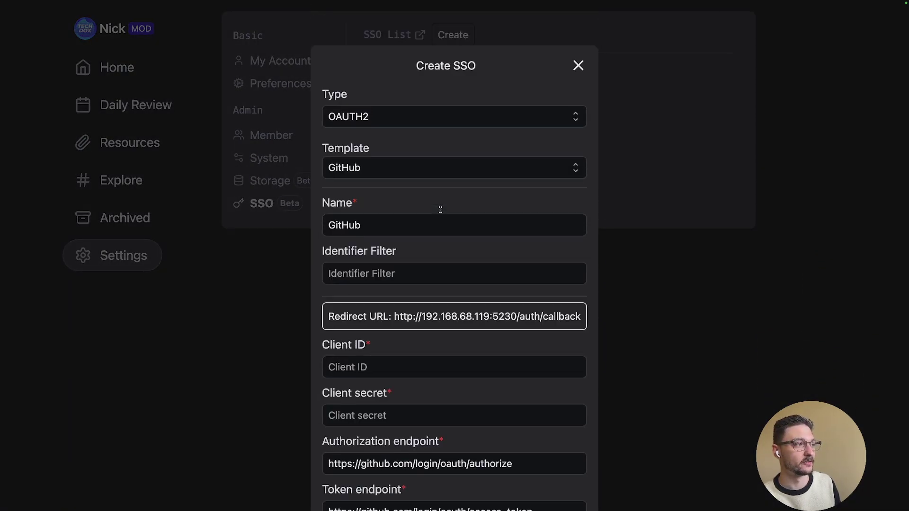
{"action": "left_click", "coordinate": [418, 126]}
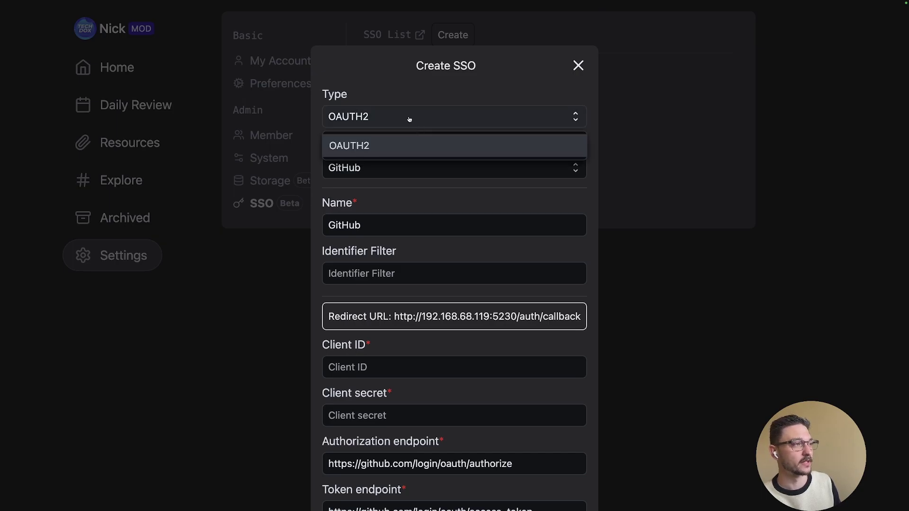
{"action": "left_click", "coordinate": [407, 117]}
{"action": "left_click", "coordinate": [382, 160]}
{"action": "left_click", "coordinate": [382, 161]}
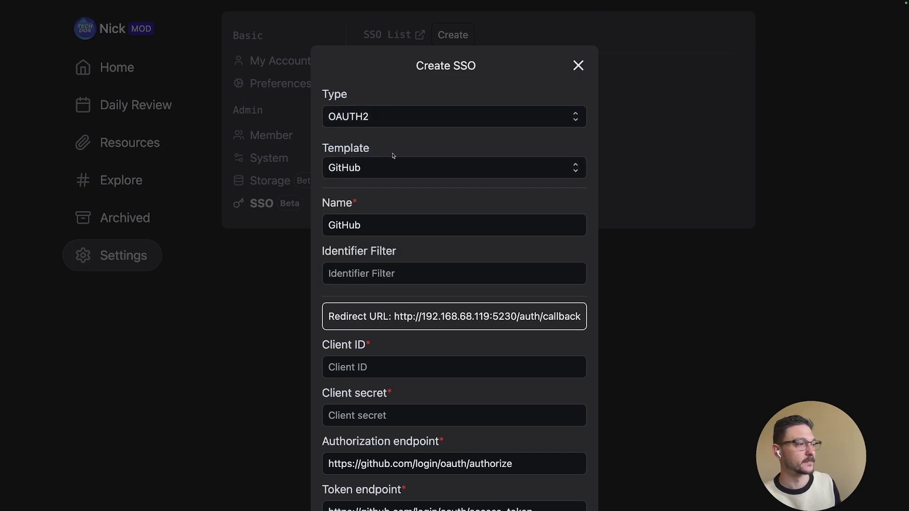
{"action": "scroll", "coordinate": [392, 239], "scroll_direction": "down", "scroll_amount": 5}
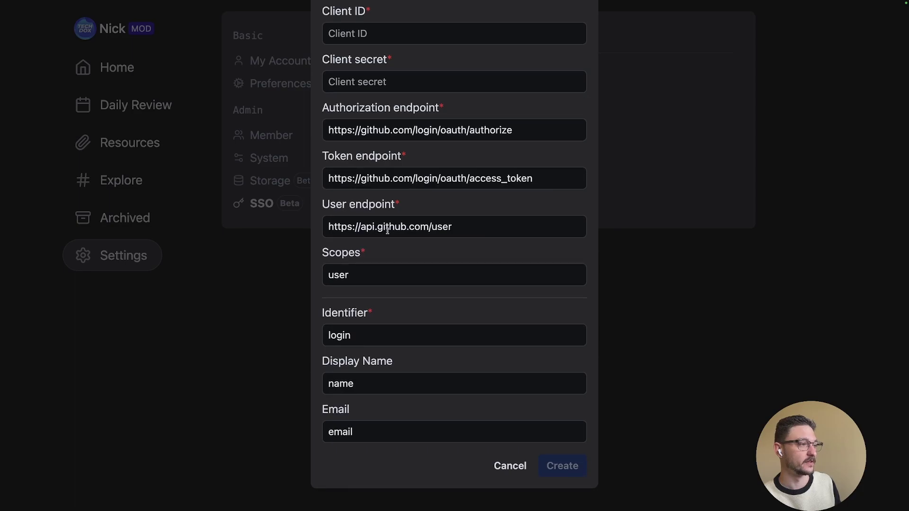
{"action": "scroll", "coordinate": [387, 231], "scroll_direction": "up", "scroll_amount": 5}
{"action": "left_click", "coordinate": [578, 68]}
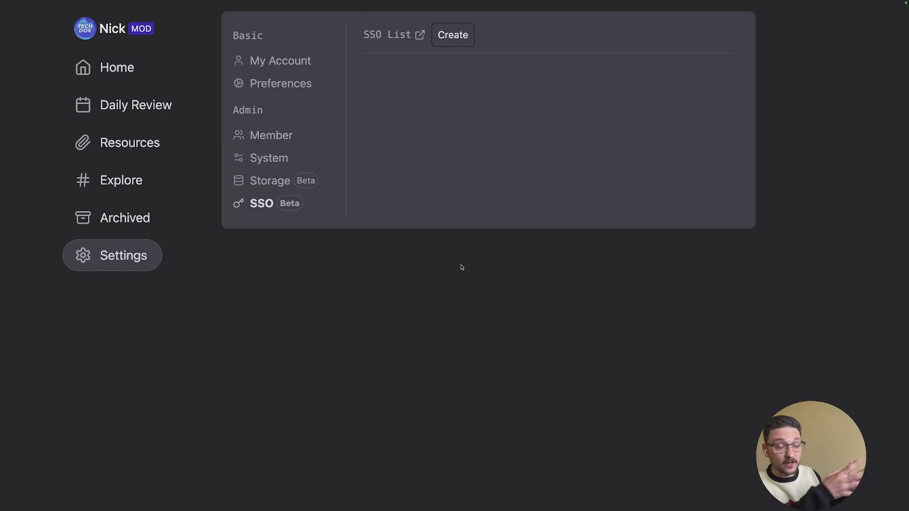
- Return to the Memos feed, then browse the usememos/memos GitHub repository page
{"action": "left_click", "coordinate": [95, 63]}
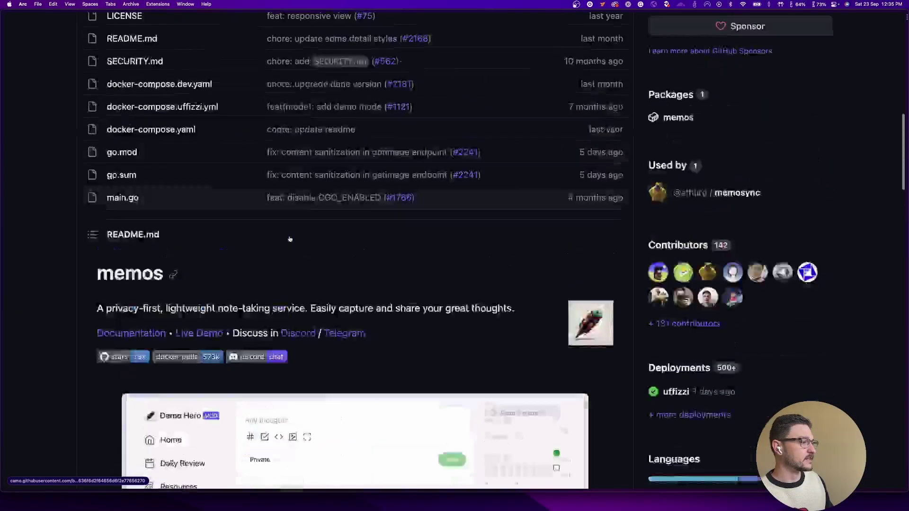
{"action": "scroll", "coordinate": [290, 239], "scroll_direction": "up", "scroll_amount": 15}
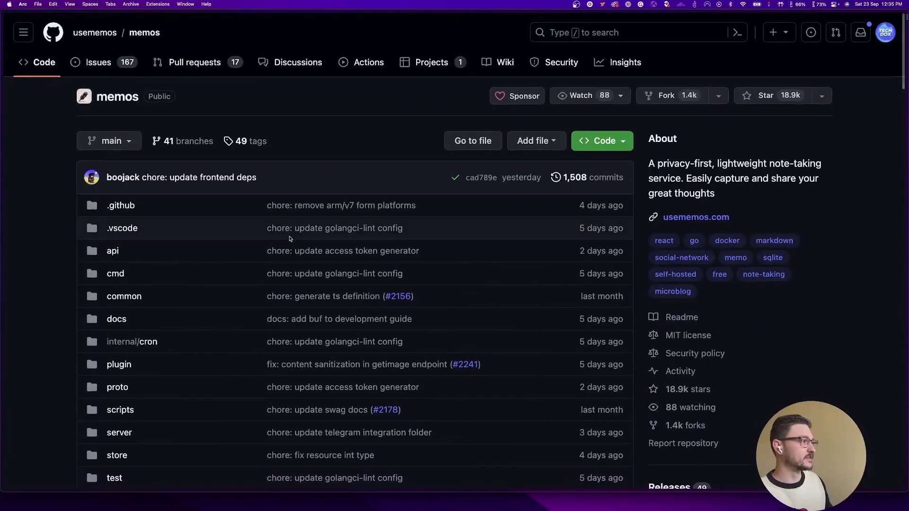
{"action": "scroll", "coordinate": [291, 238], "scroll_direction": "down", "scroll_amount": 9}
{"action": "scroll", "coordinate": [290, 238], "scroll_direction": "up", "scroll_amount": 9}
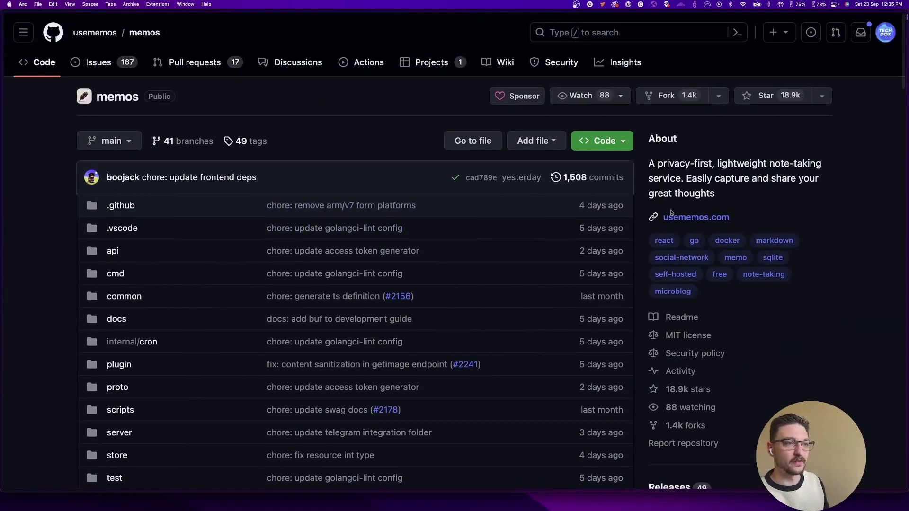
- Open the usememos.com project website and scroll through its landing page
{"action": "left_click", "coordinate": [686, 218]}
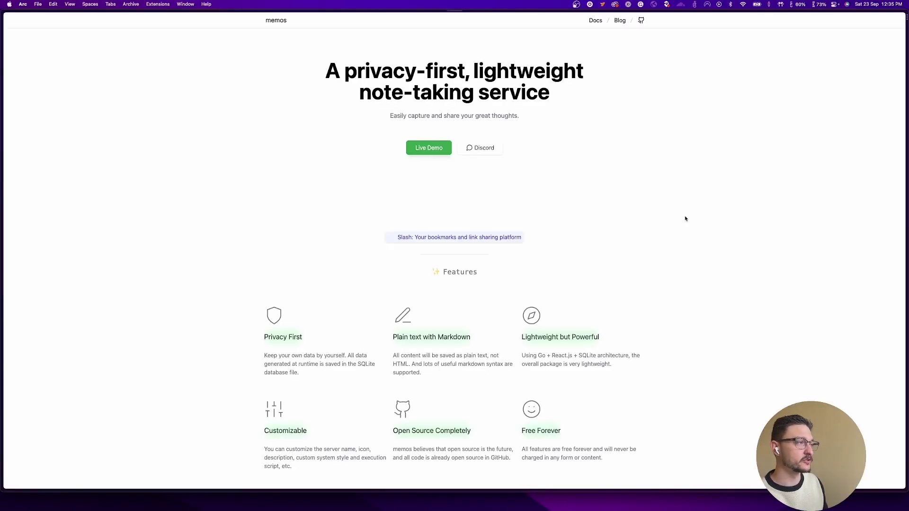
{"action": "scroll", "coordinate": [254, 214], "scroll_direction": "down", "scroll_amount": 1}
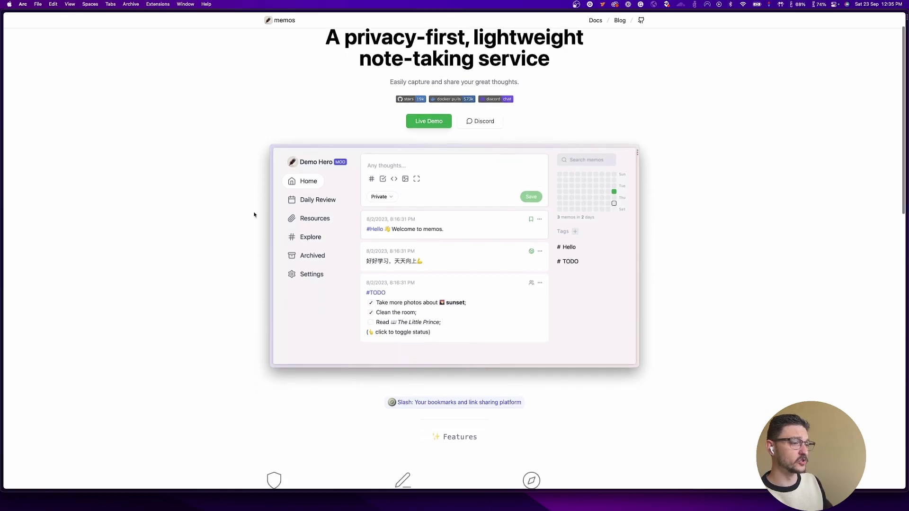
{"action": "scroll", "coordinate": [254, 214], "scroll_direction": "down", "scroll_amount": 5}
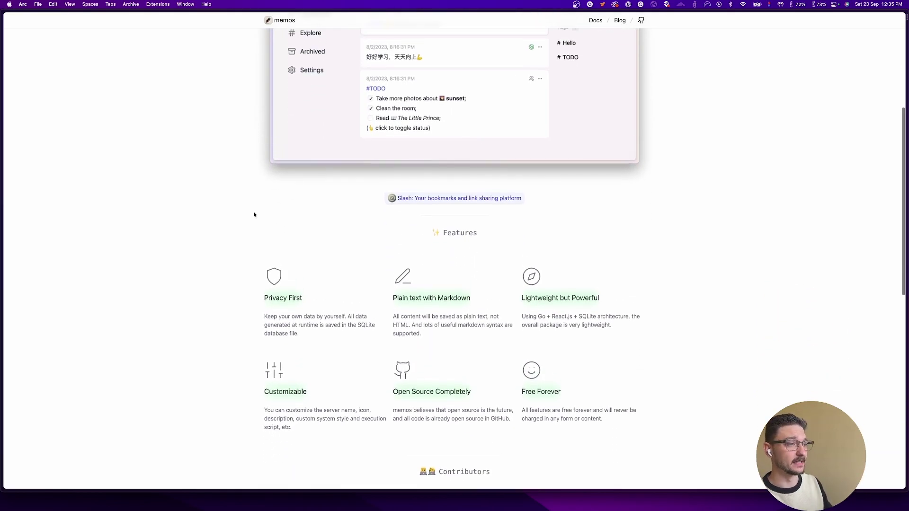
{"action": "scroll", "coordinate": [254, 214], "scroll_direction": "up", "scroll_amount": 6}
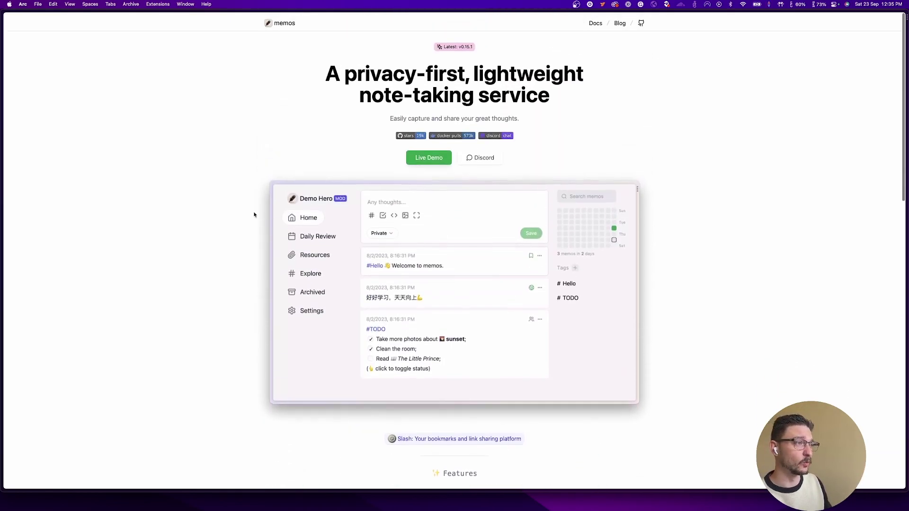
- Sign in to the Memos live demo with the prefilled credentials and zoom to 150%
{"action": "left_click", "coordinate": [430, 157]}
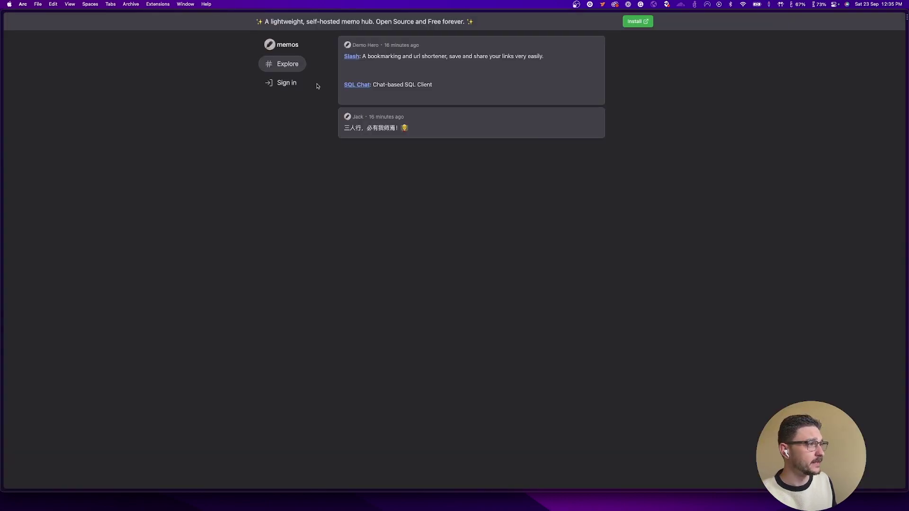
{"action": "left_click", "coordinate": [287, 84]}
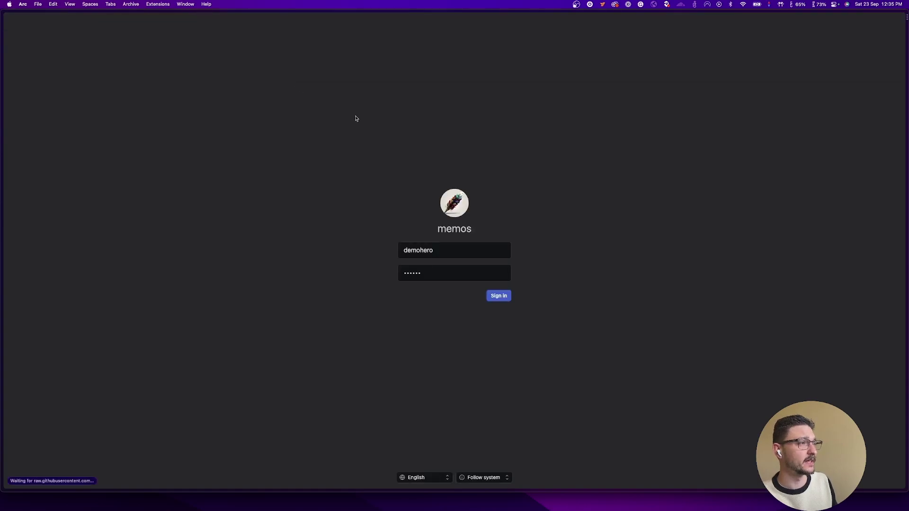
{"action": "left_click", "coordinate": [498, 296]}
{"action": "key", "text": "super+equal"}
{"action": "key", "text": "super+equal"}
{"action": "key", "text": "super+equal"}
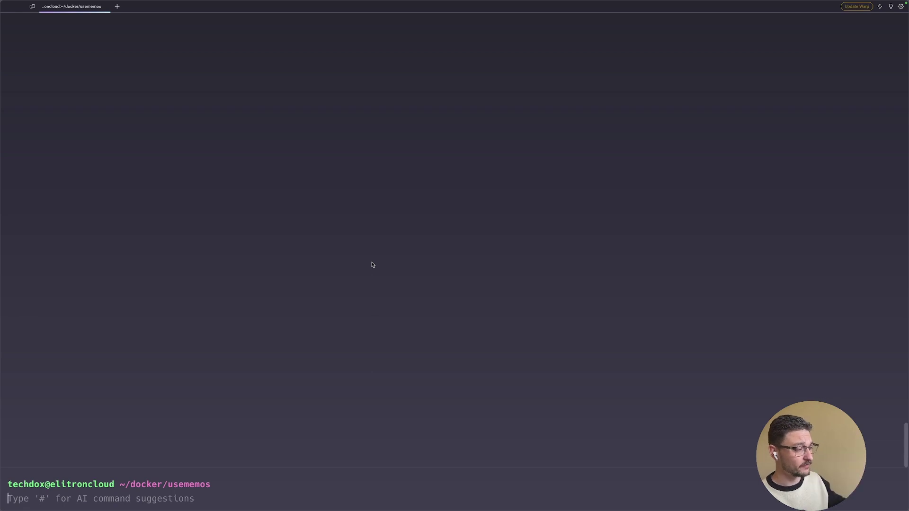
- List the usememos folder and open docker-compose.yml in nano
{"action": "type", "text": "ls"}
{"action": "key", "text": "Return"}
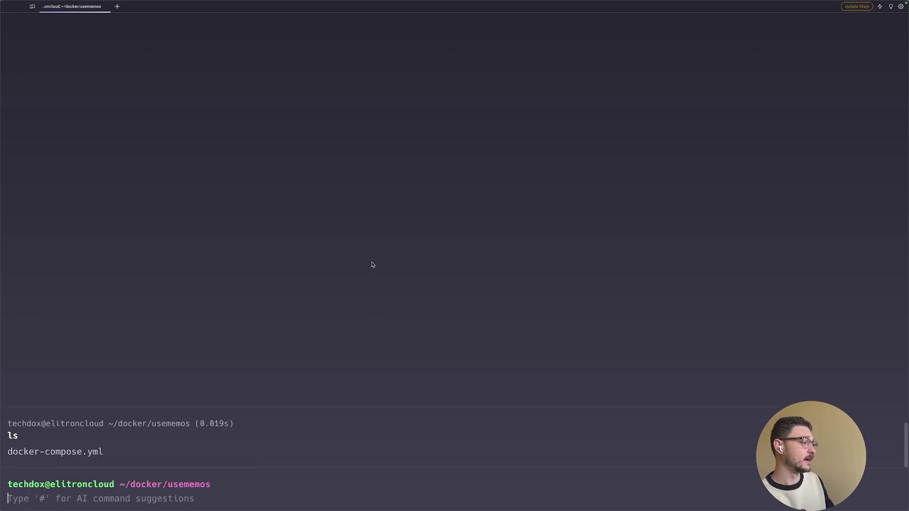
{"action": "type", "text": "nano"}
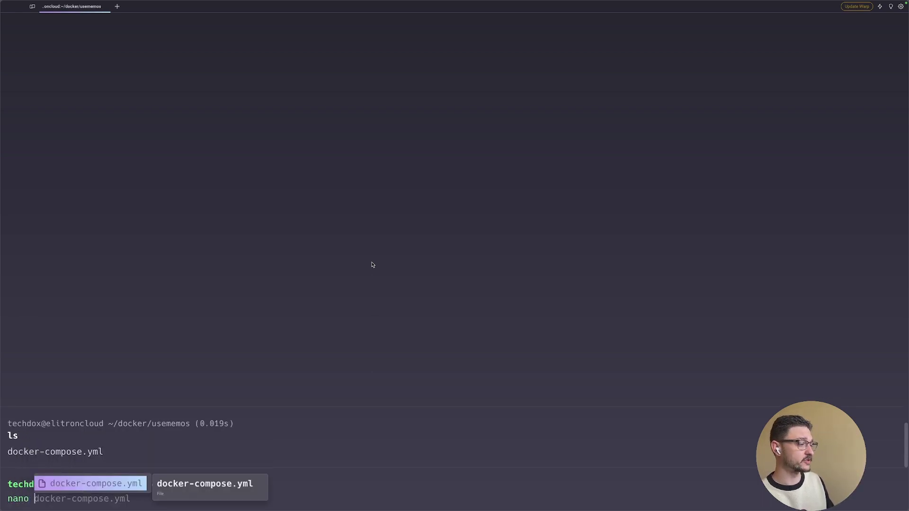
{"action": "key", "text": "Tab"}
{"action": "key", "text": "Return"}
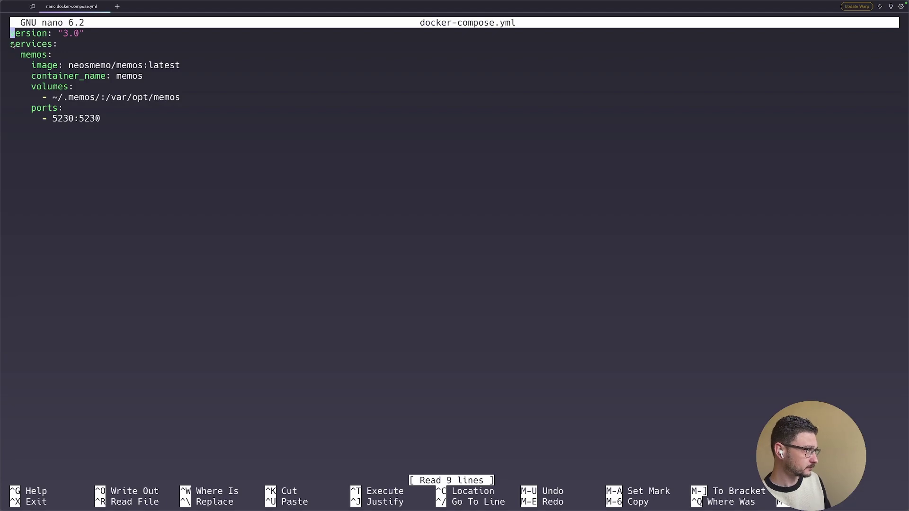
- Highlight the services, memos, neosmemo/memos:latest, ~/.memos/ and /var/opt/memos lines
{"action": "left_click_drag", "start_coordinate": [9, 44], "coordinate": [75, 44]}
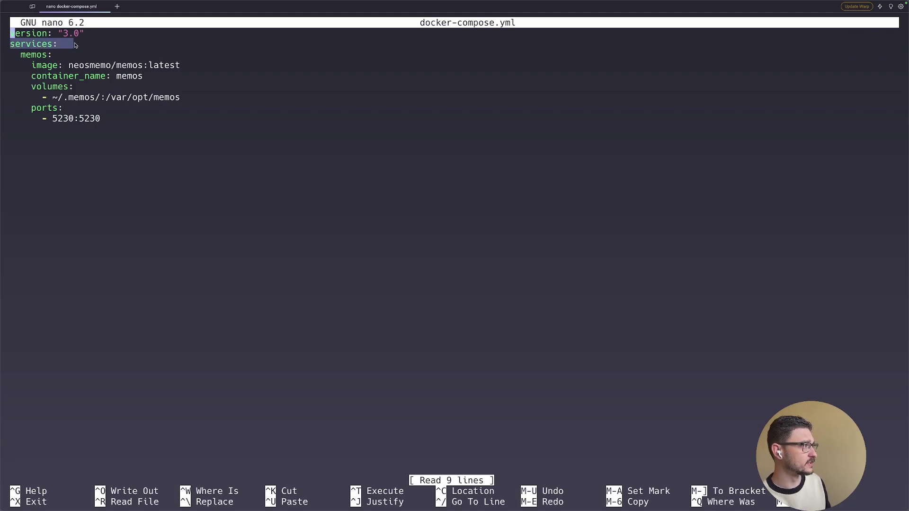
{"action": "double_click", "coordinate": [33, 56]}
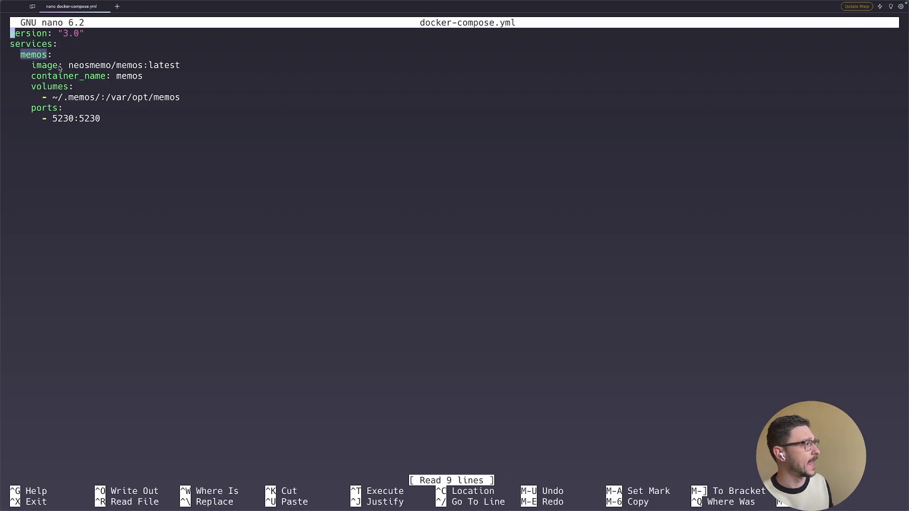
{"action": "left_click_drag", "start_coordinate": [70, 69], "coordinate": [206, 69]}
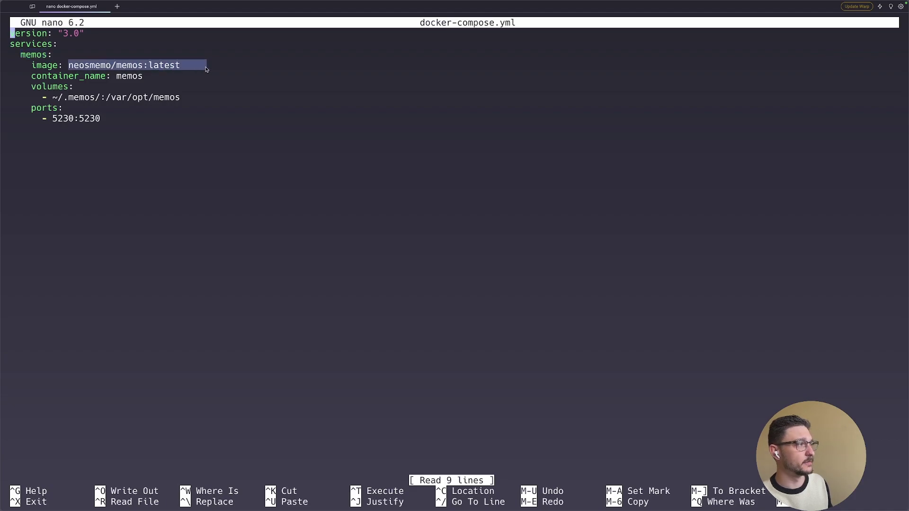
{"action": "left_click", "coordinate": [165, 65]}
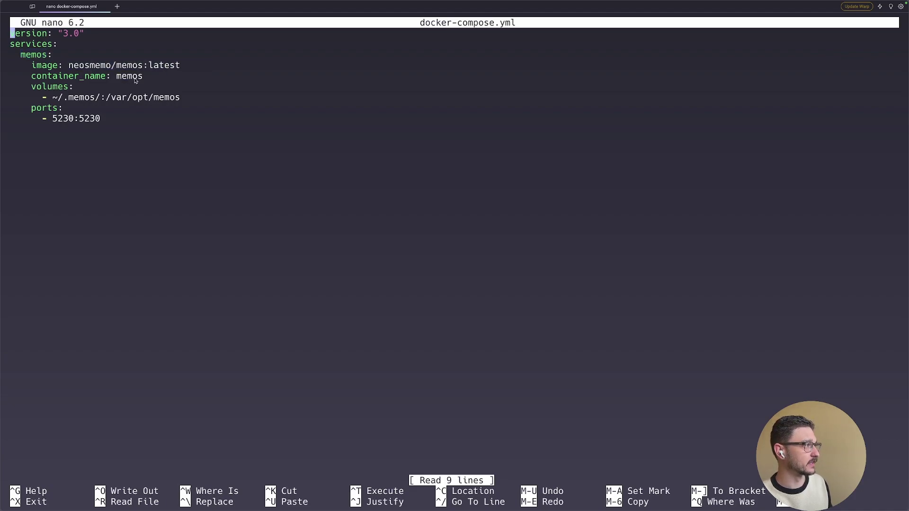
{"action": "double_click", "coordinate": [135, 79]}
{"action": "left_click_drag", "start_coordinate": [53, 99], "coordinate": [102, 102]}
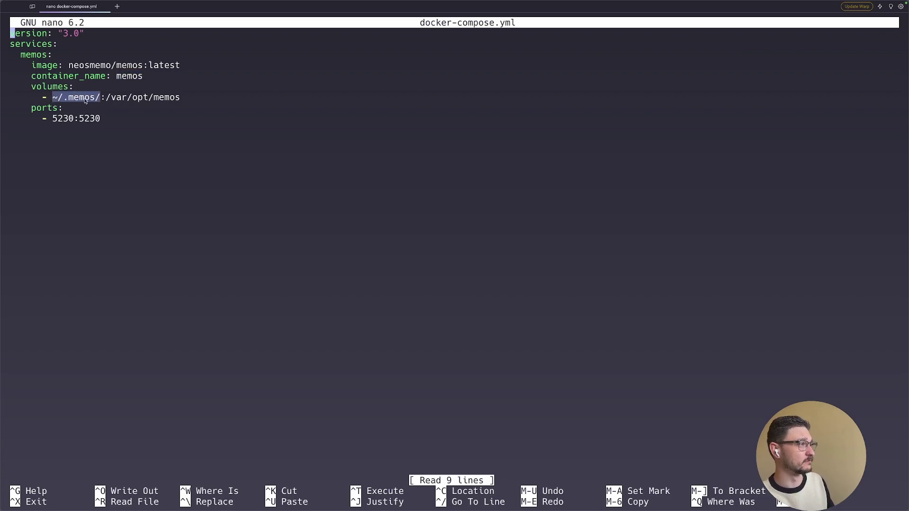
{"action": "left_click_drag", "start_coordinate": [106, 100], "coordinate": [184, 102]}
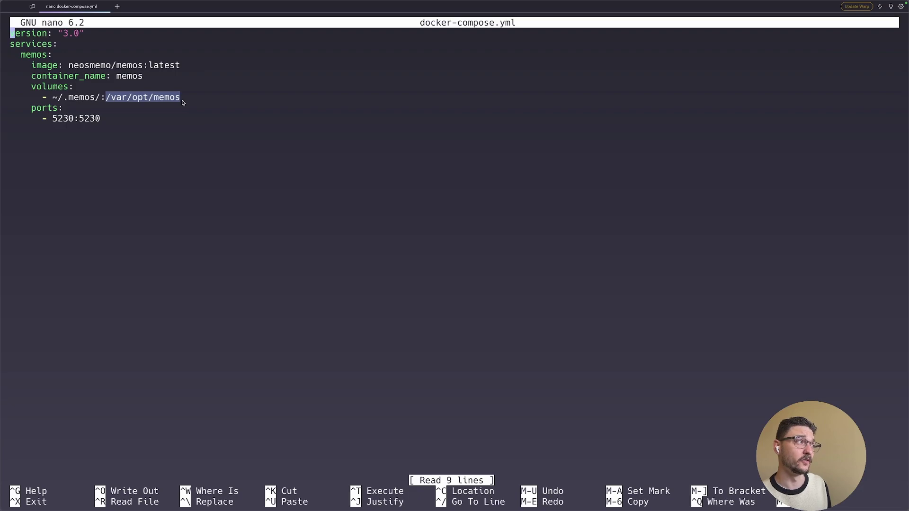
{"action": "left_click", "coordinate": [208, 153]}
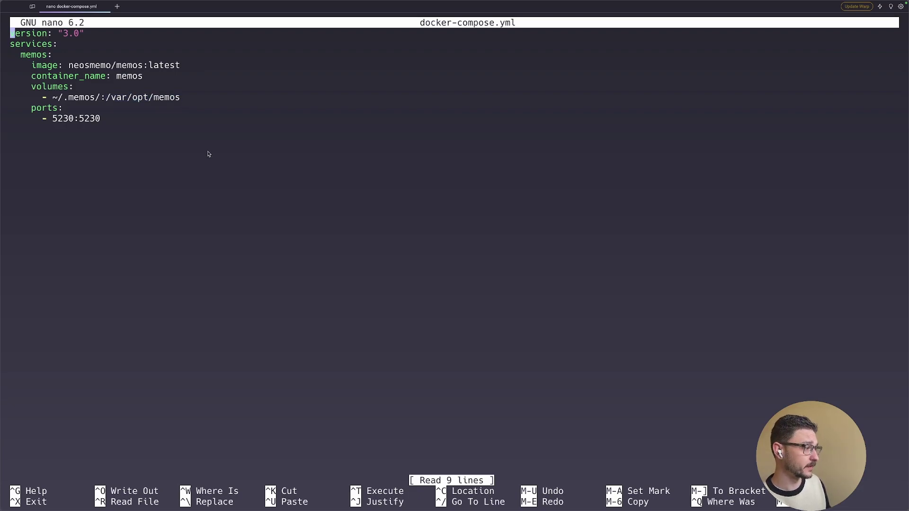
- Exit nano and run docker compose up -d to start the memos container
{"action": "key", "text": "ctrl+x"}
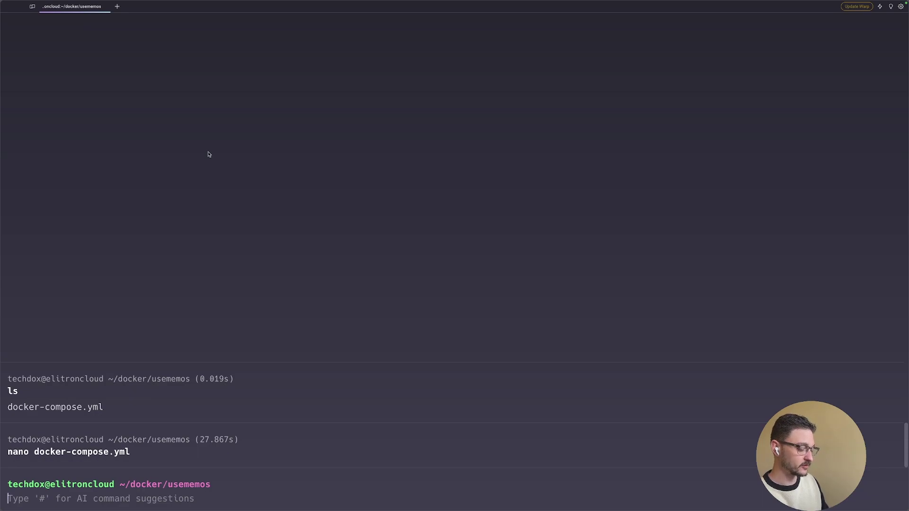
{"action": "type", "text": "docker co"}
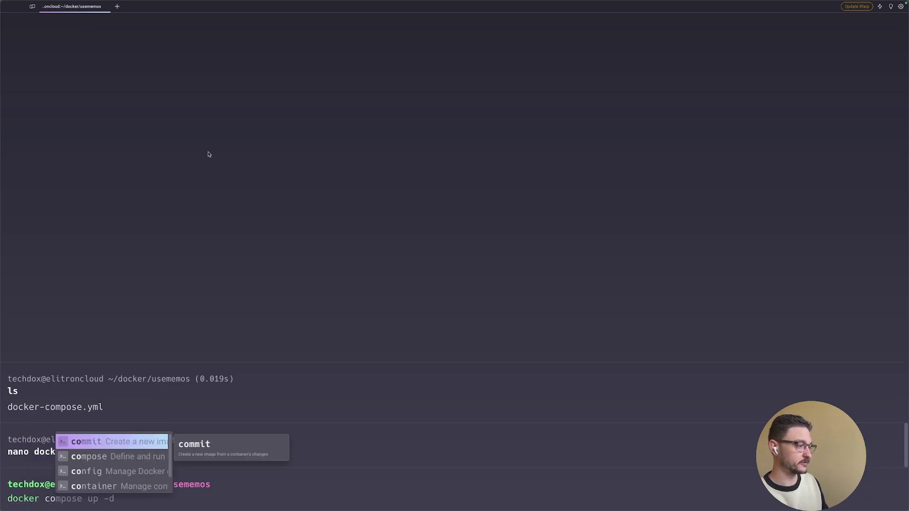
{"action": "key", "text": "Right"}
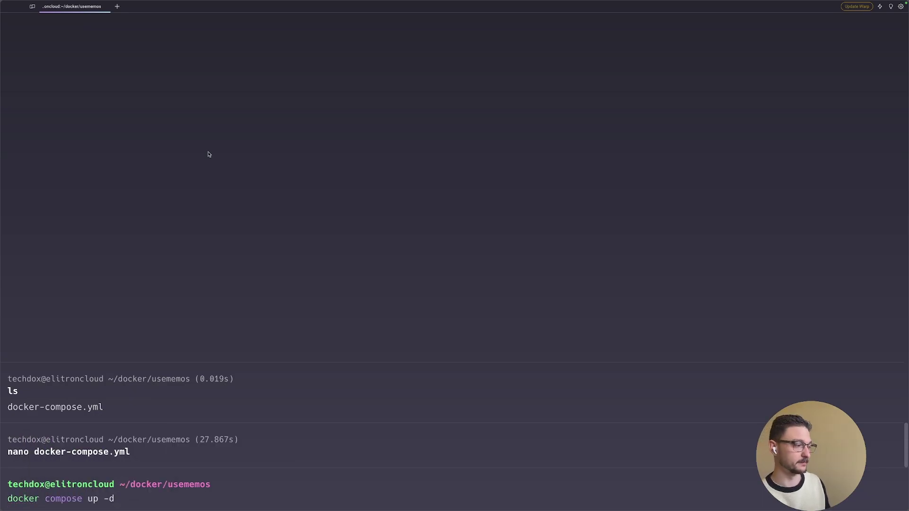
{"action": "key", "text": "Return"}
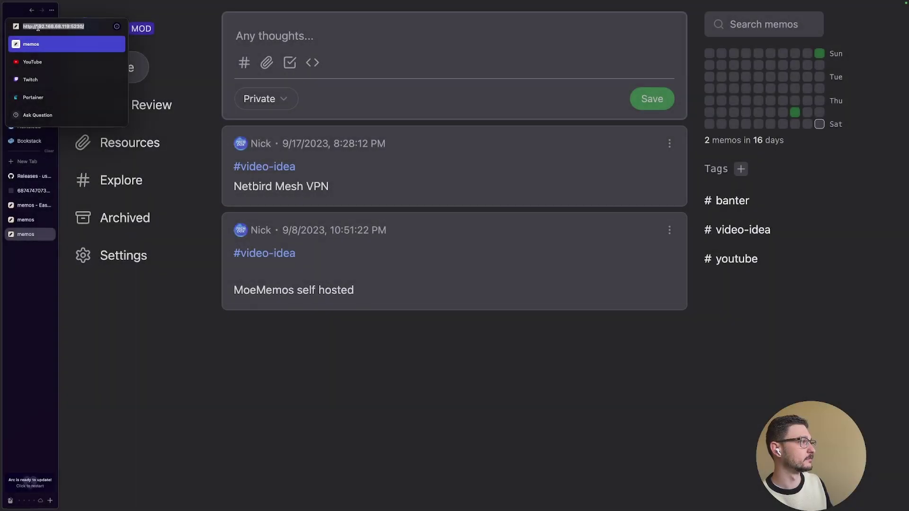
- Highlight the instance's IP and port 5230 in the address bar, then dismiss it
{"action": "left_click", "coordinate": [36, 28]}
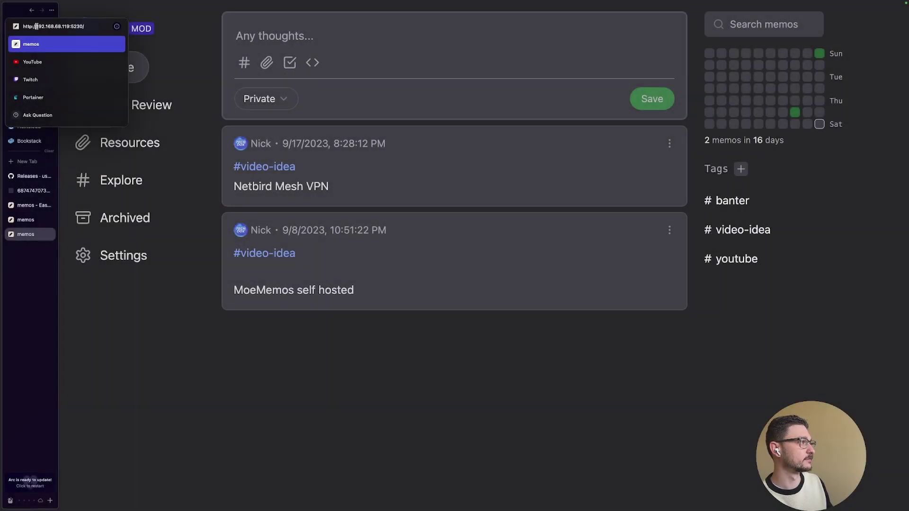
{"action": "left_click_drag", "start_coordinate": [36, 26], "coordinate": [86, 26]}
{"action": "key", "text": "Escape"}
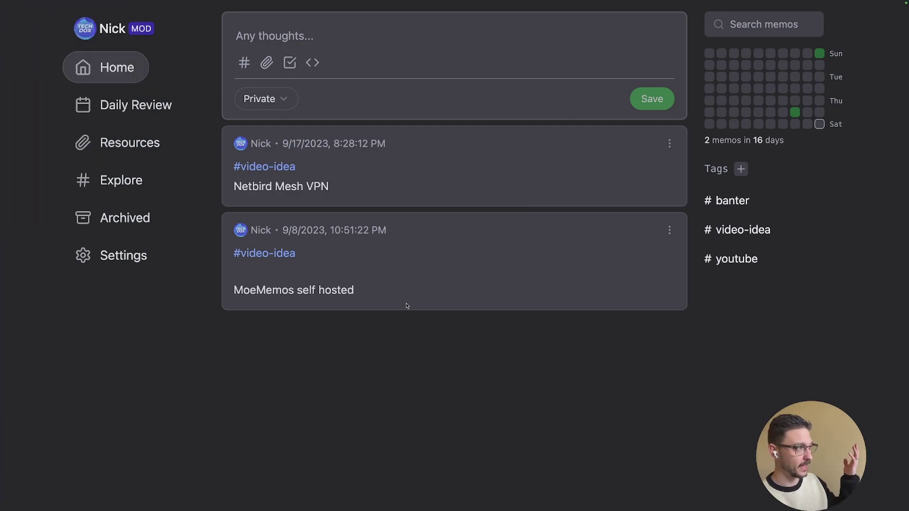